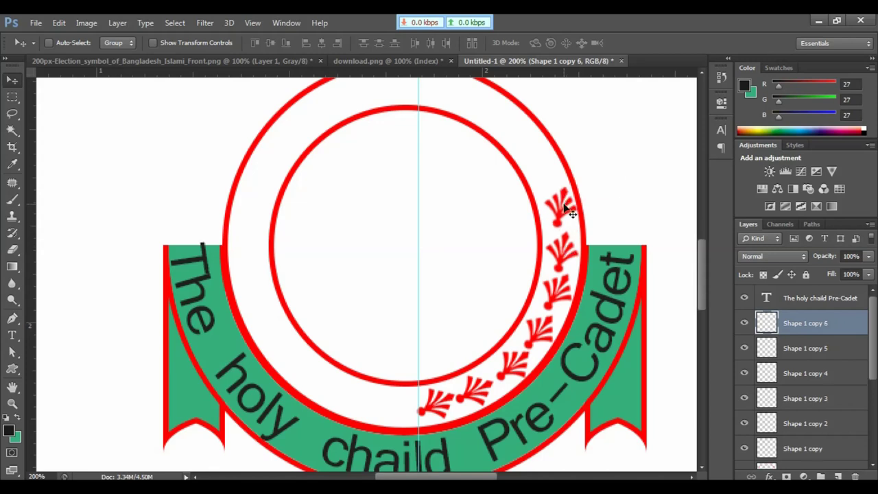
Copy the leaf ornament twice up the ring's right side, rotating each to follow the curve.
key("ctrl+t")
left_click_drag(596, 185, 617, 182)
key("Return")
left_click_drag(555, 223, 540, 184)
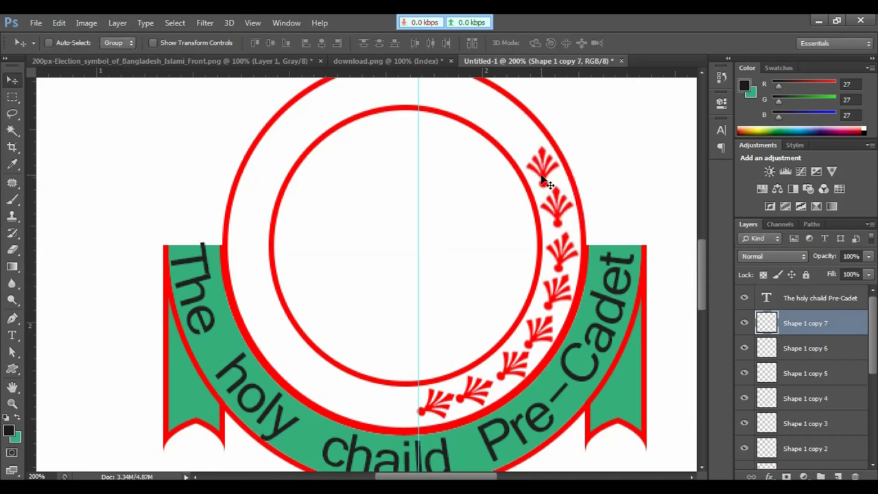
key("ctrl+t")
left_click_drag(594, 146, 596, 140)
key("Return")
Add two more rotated leaf copies higher up the ring, then zoom out to view the badge.
scroll(549, 211, "up", 3)
left_click_drag(547, 209, 531, 181)
key("ctrl+t")
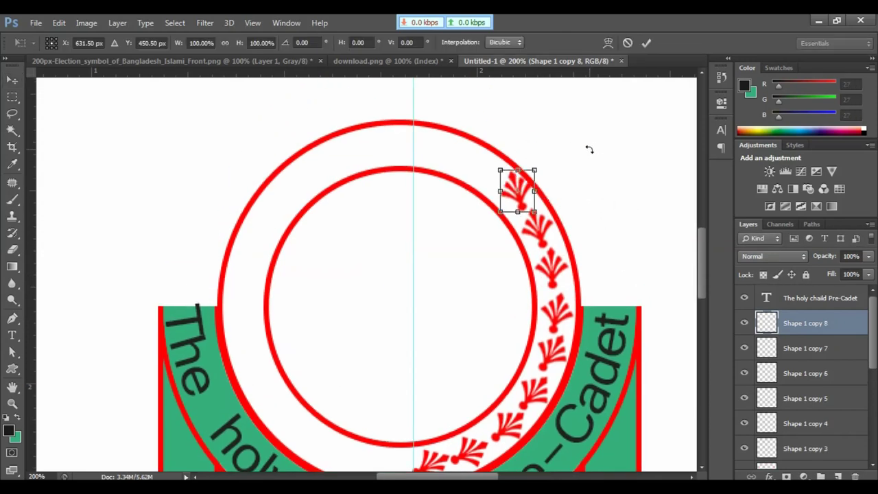
left_click_drag(588, 147, 584, 131)
key("Return")
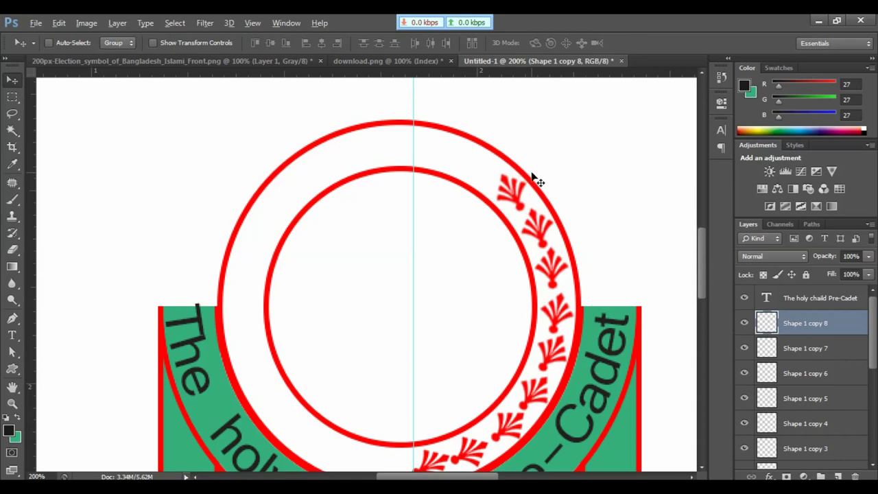
key("ctrl+t")
left_click_drag(531, 174, 533, 133)
key("Return")
key("ctrl+minus")
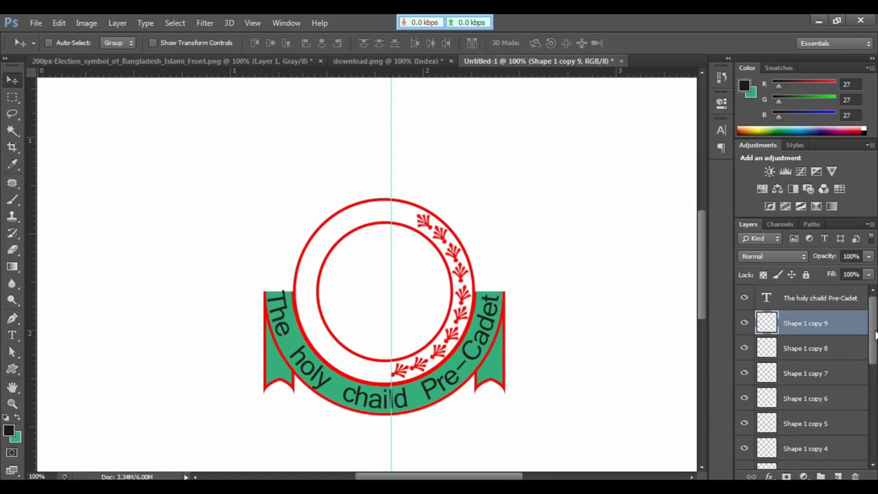
scroll(808, 408, "down", 3)
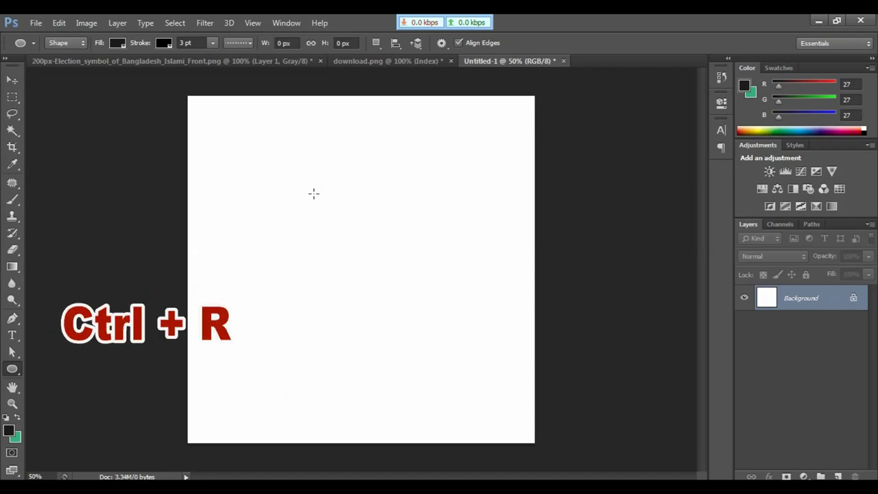
Place horizontal and vertical guides crossing at the canvas centre and draw a black circle around them, about 376×386 px.
key("ctrl+r")
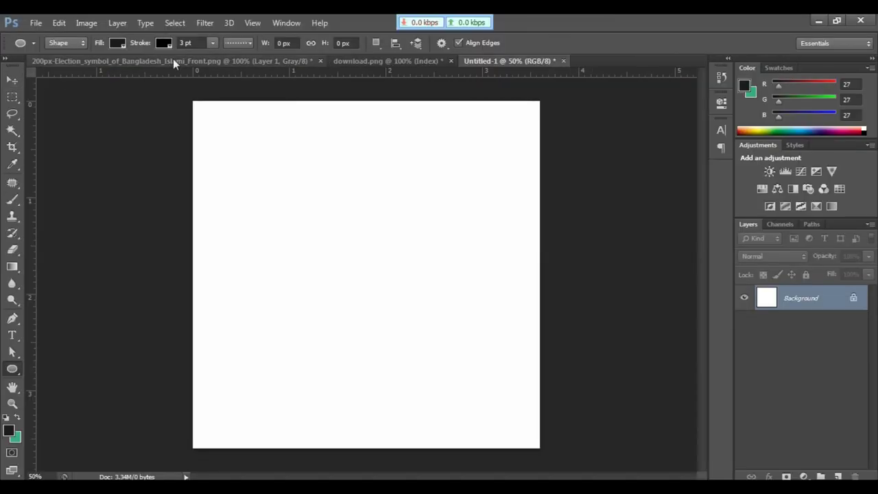
left_click_drag(265, 77, 290, 275)
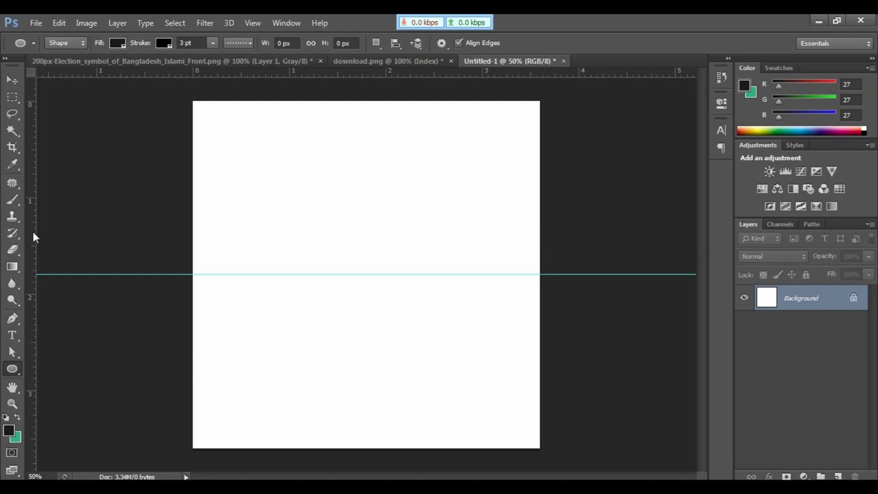
left_click_drag(33, 232, 367, 298)
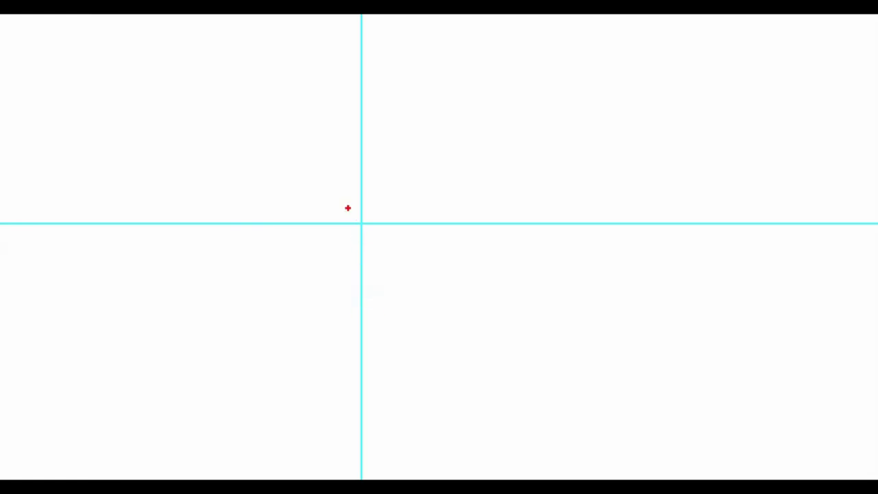
left_click_drag(346, 204, 396, 242)
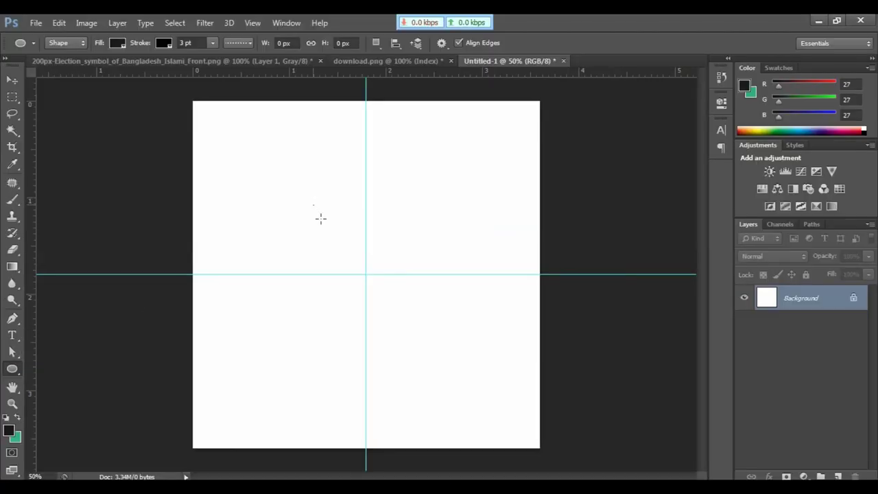
left_click_drag(313, 206, 433, 328)
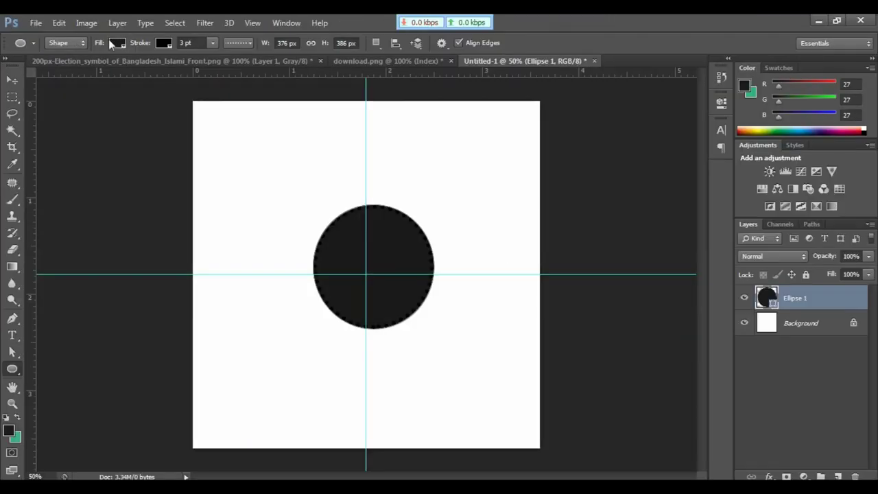
Give the circle no fill and a red solid-line stroke.
left_click(117, 44)
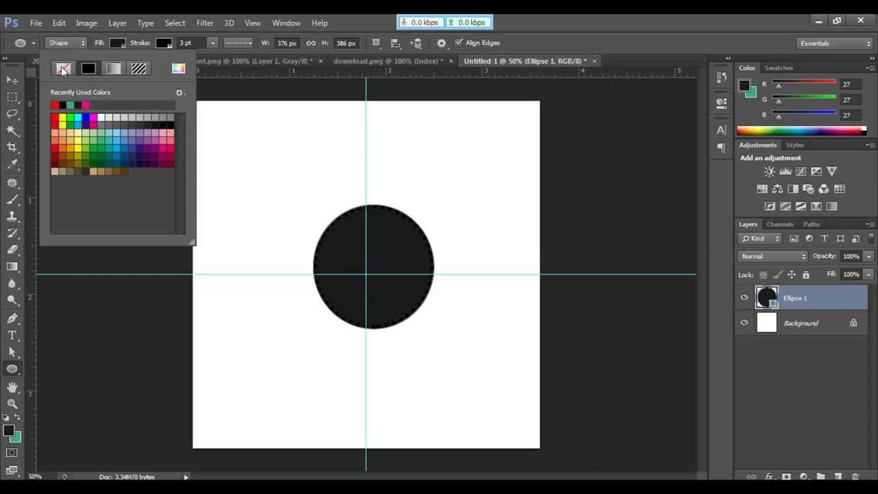
left_click(62, 70)
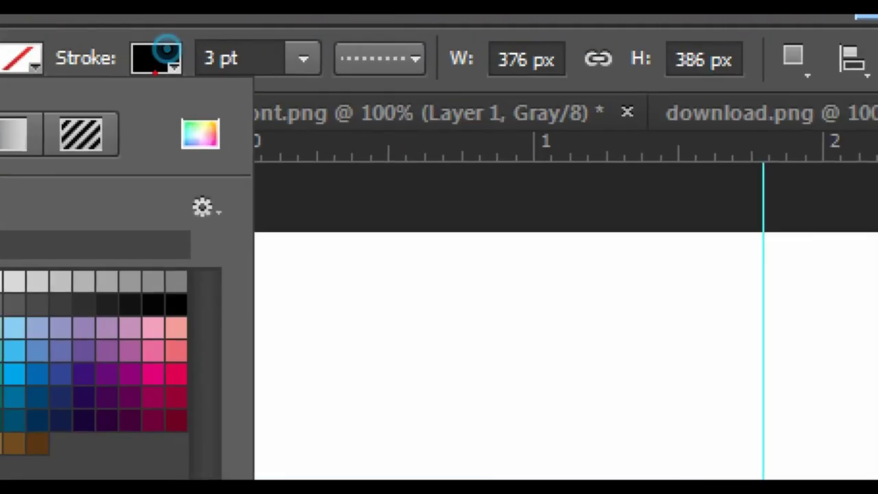
left_click(152, 58)
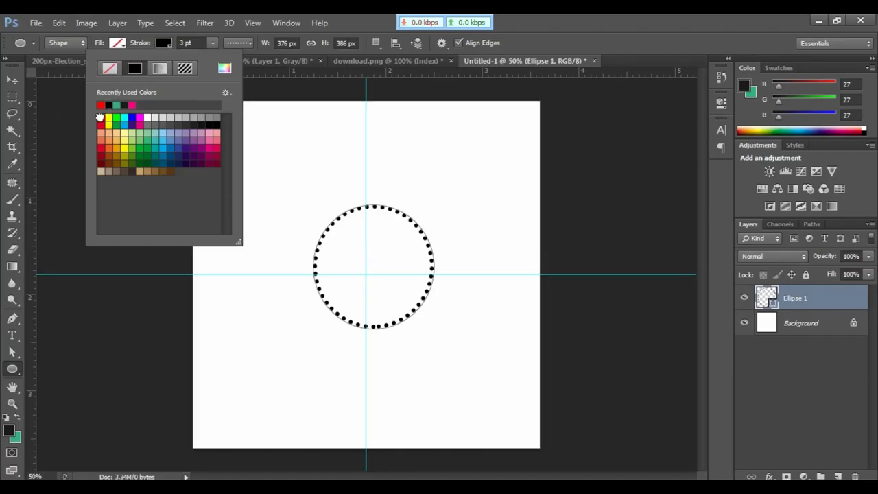
left_click(101, 115)
left_click(649, 14)
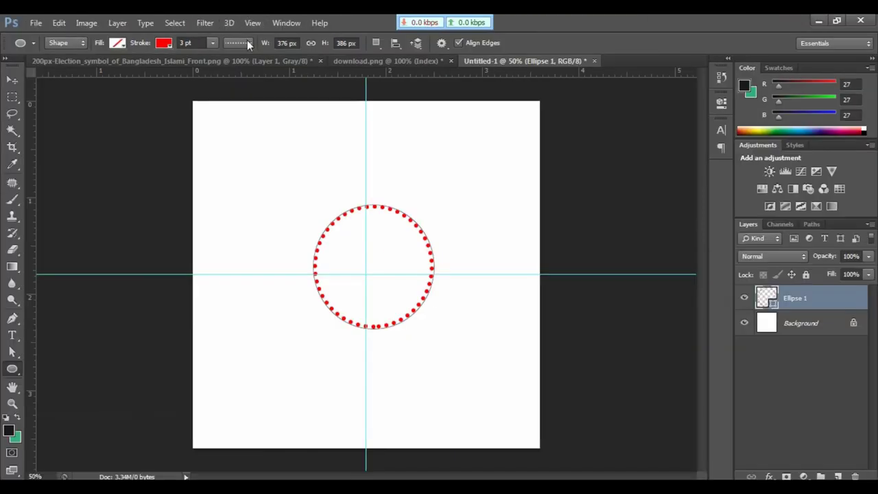
left_click(306, 101)
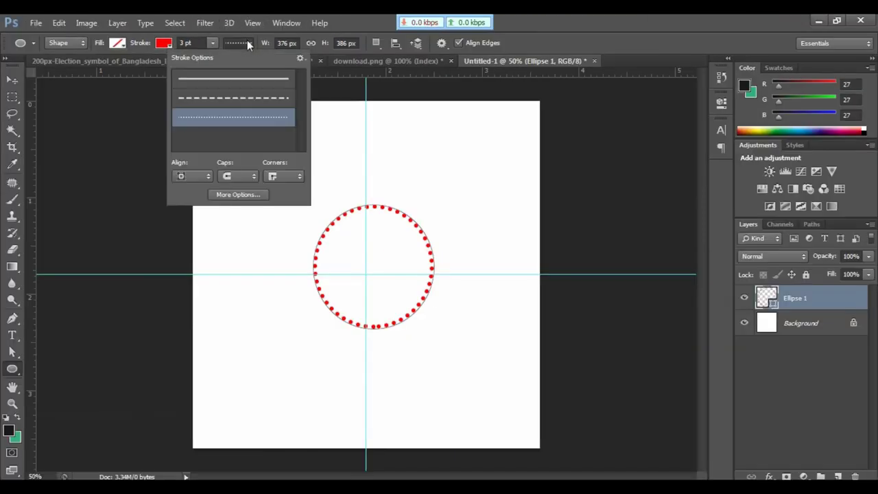
left_click(281, 78)
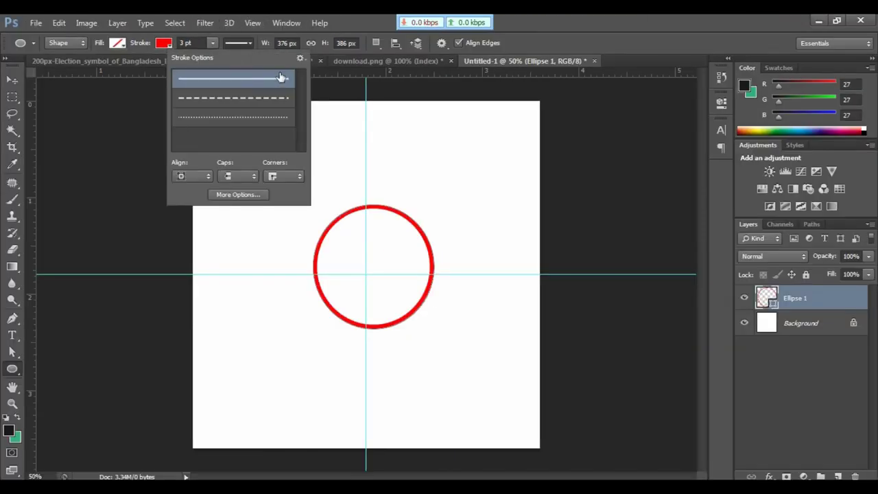
left_click(594, 20)
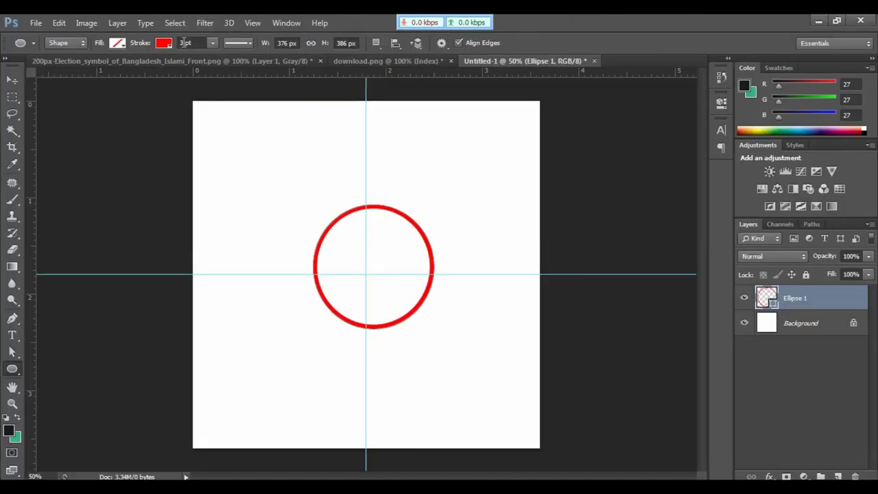
Set the red circle's stroke width to 1 pt.
double_click(183, 42)
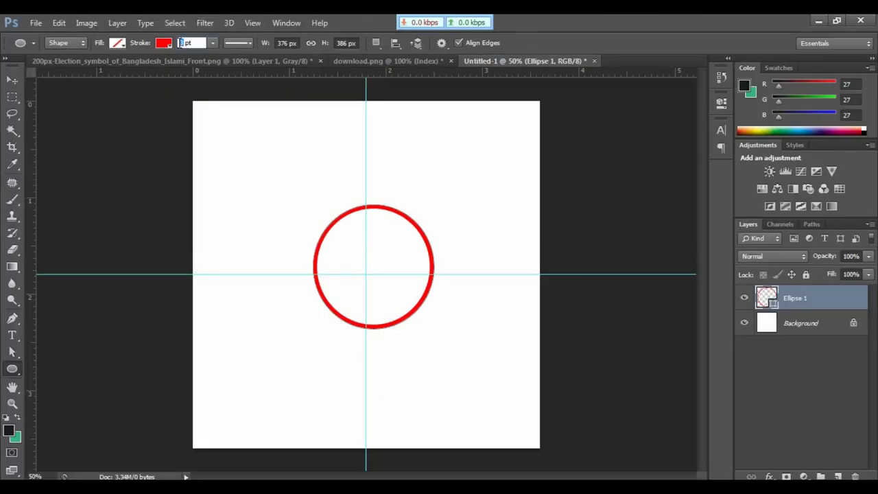
type("1")
key("Return")
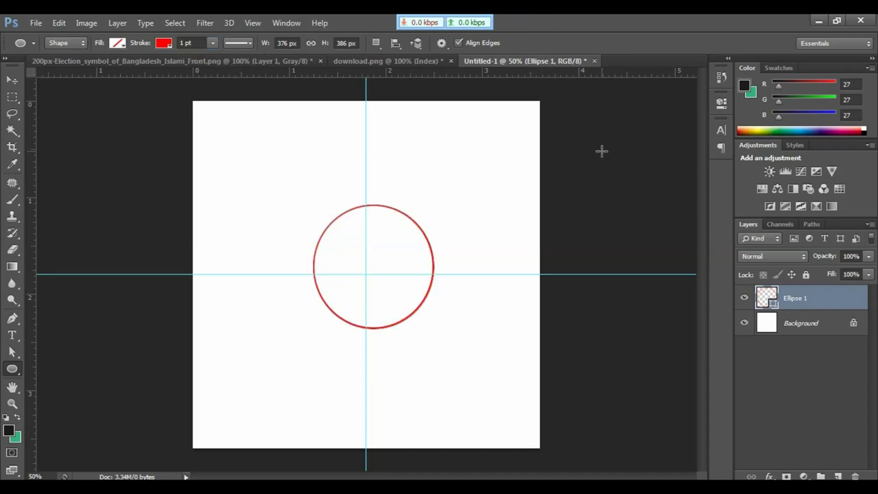
key("ctrl+plus")
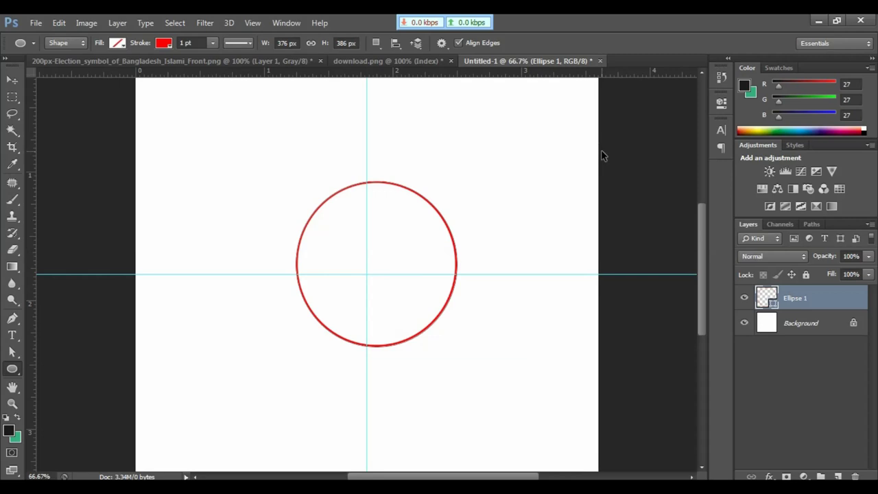
key("ctrl+minus")
key("ctrl+plus")
key("ctrl+plus")
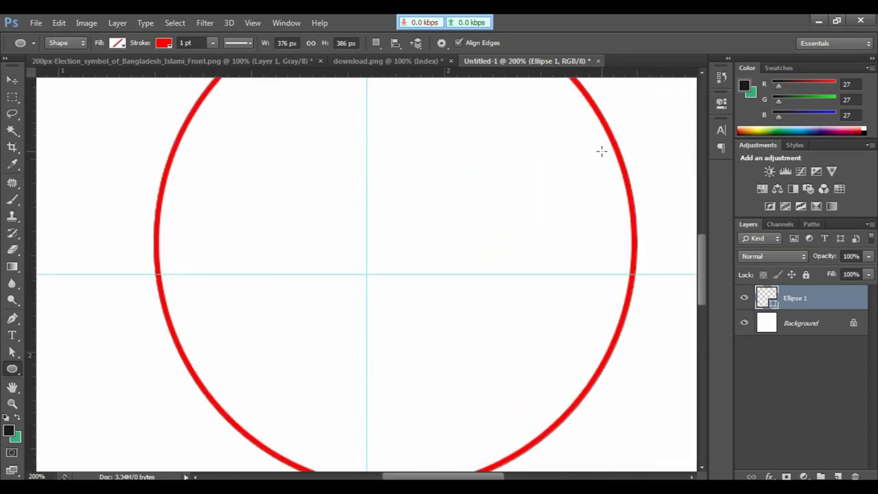
key("ctrl+minus")
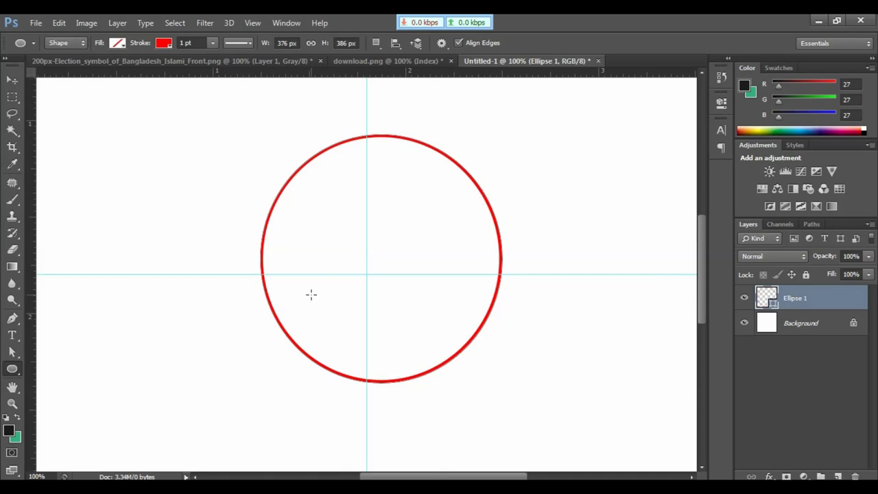
key("ctrl+minus")
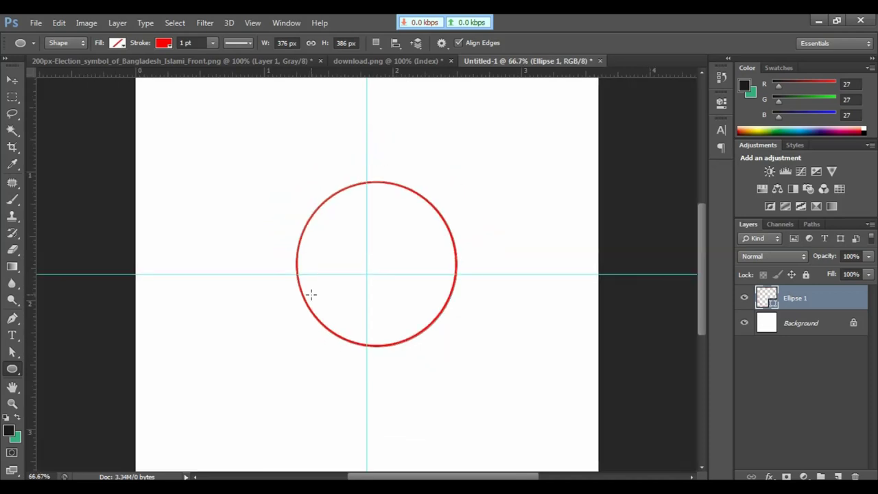
left_click(14, 82)
Select all, align the red circle to the canvas's vertical and horizontal centres, then deselect.
key("ctrl+minus")
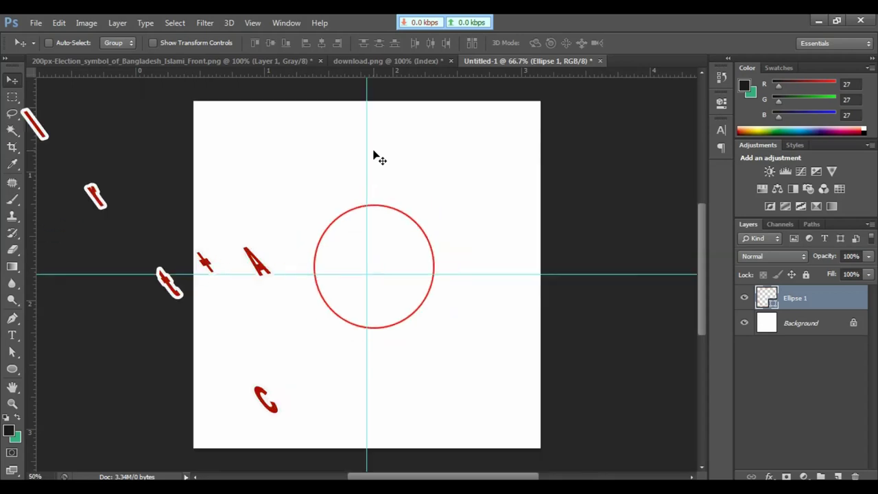
key("ctrl+a")
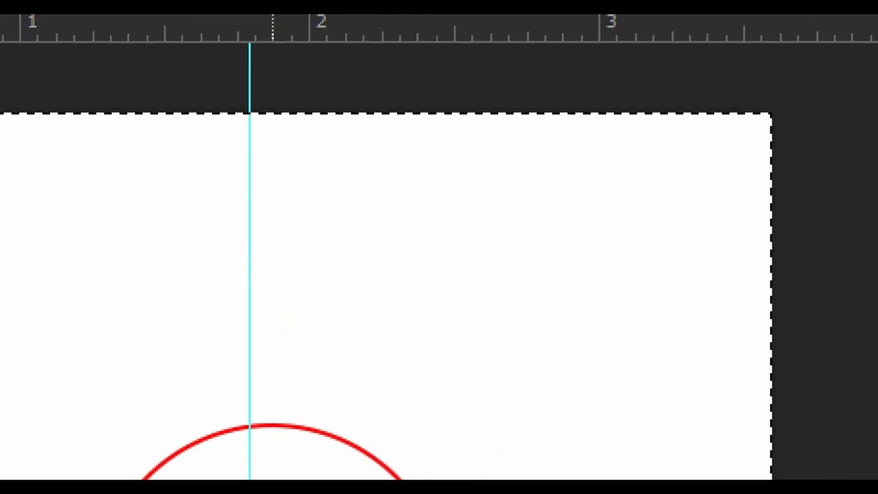
left_click(424, 96)
left_click_drag(448, 93, 562, 131)
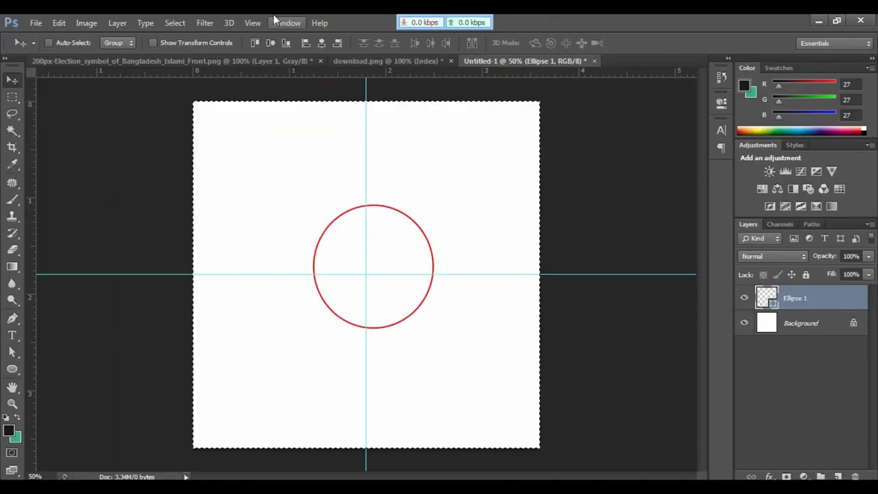
left_click(271, 42)
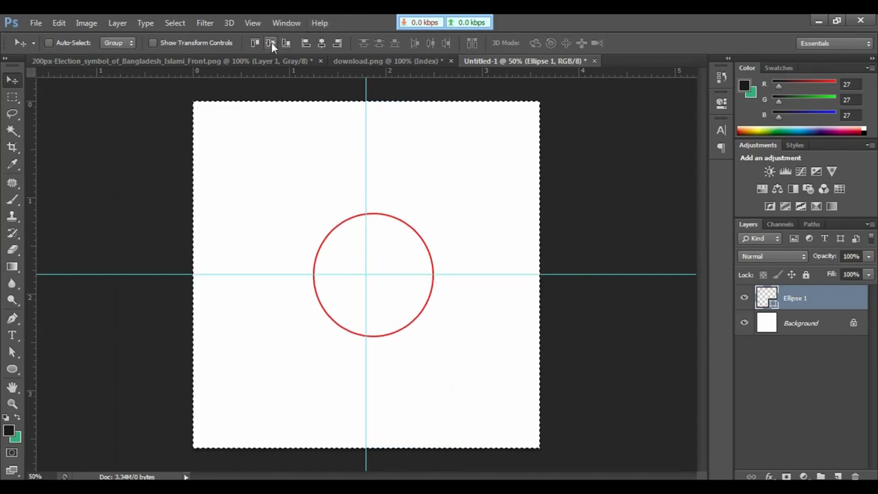
left_click(321, 43)
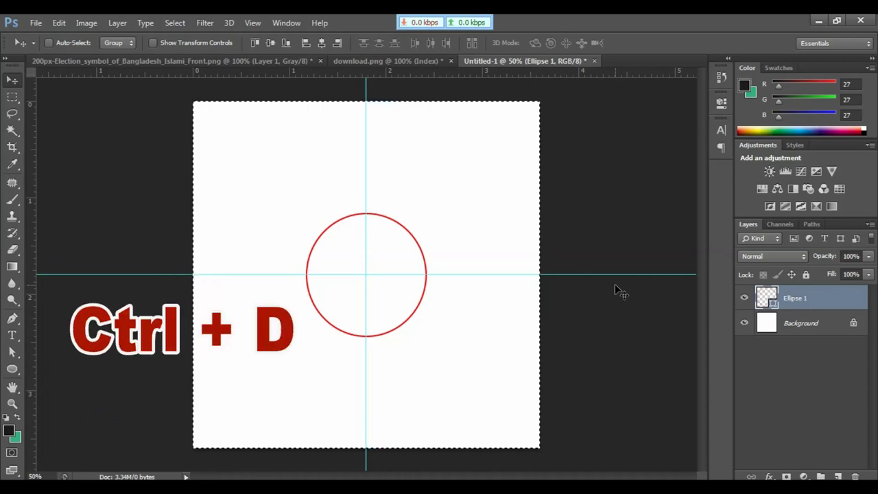
key("ctrl+d")
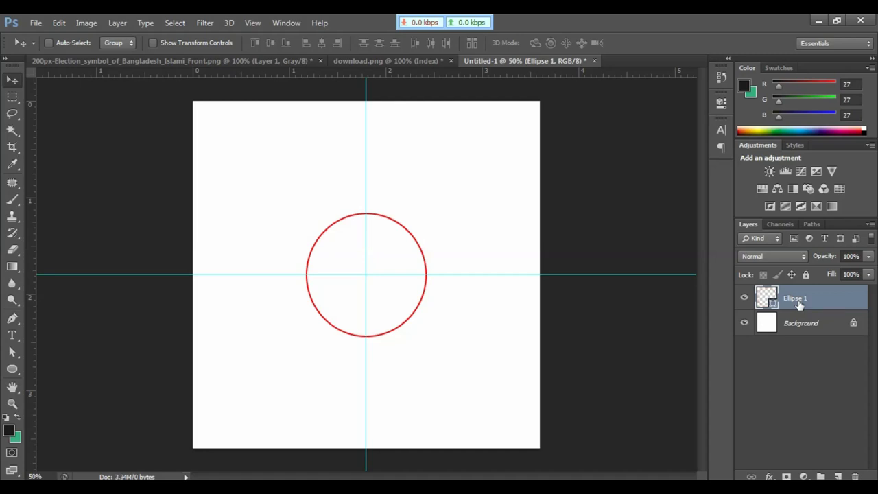
Duplicate the circle layer twice and hide Ellipse 1 copy 2 and copy 3.
key("ctrl+j")
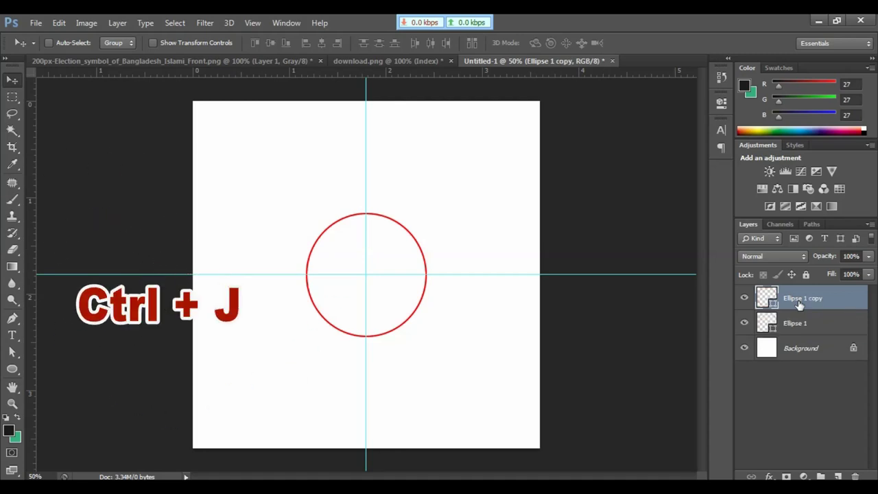
key("ctrl+j")
key("ctrl+j")
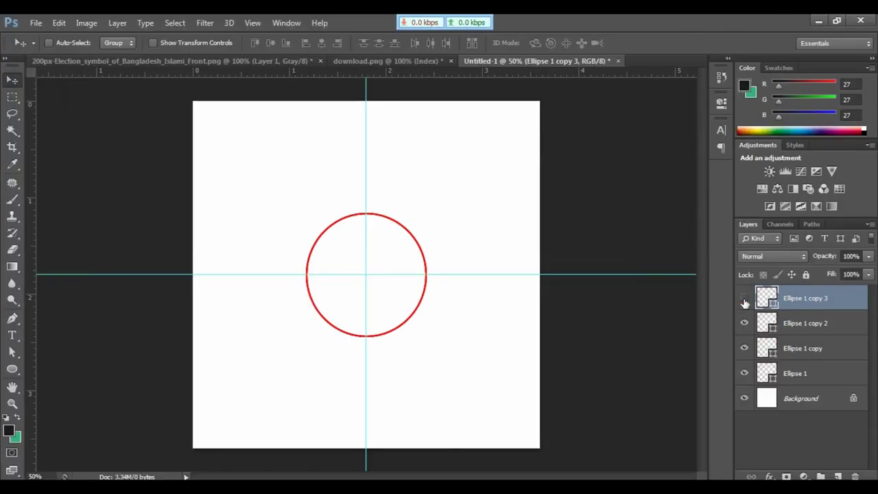
left_click(744, 300)
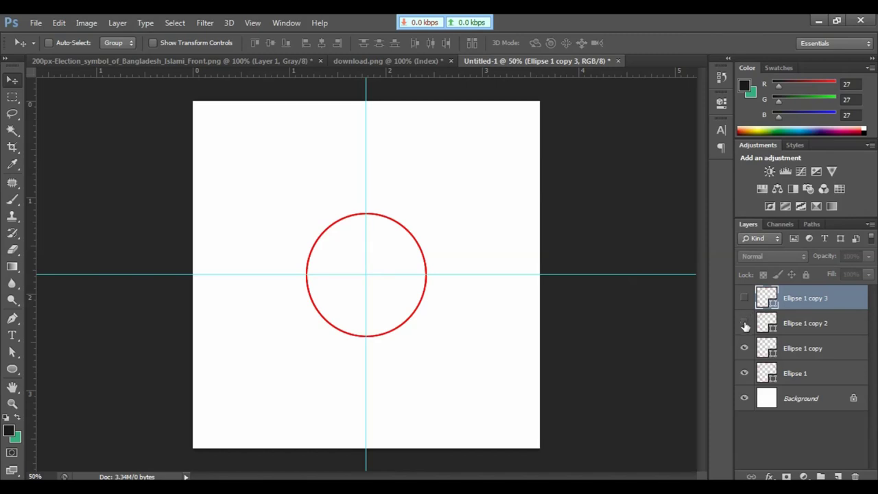
left_click(745, 324)
Scale Ellipse 1 copy to about 76% to form a smaller concentric inner ring.
left_click(801, 343)
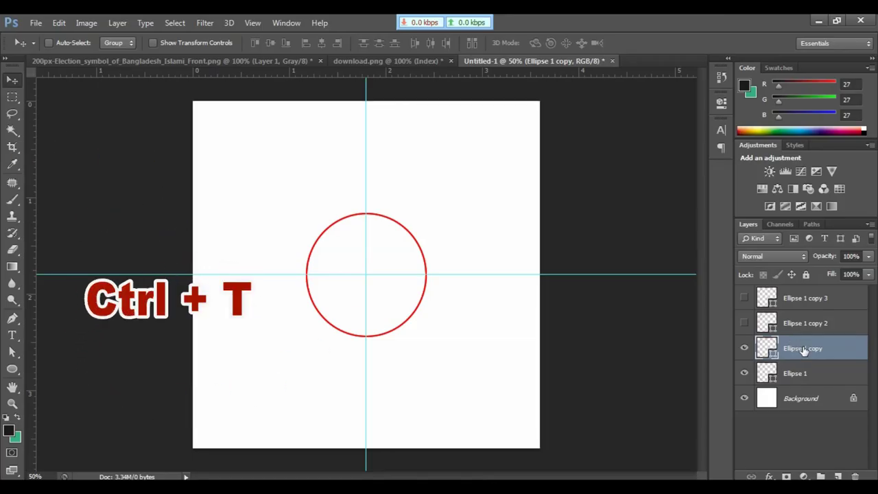
key("ctrl+t")
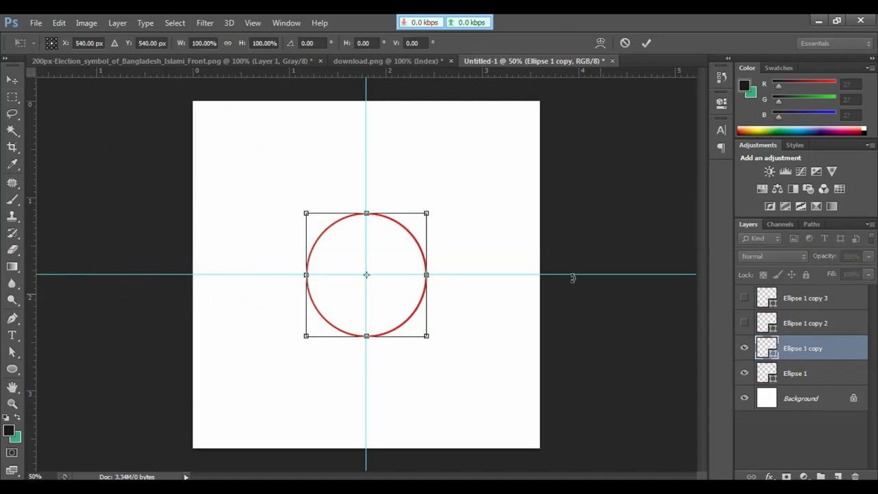
left_click_drag(429, 213, 416, 227)
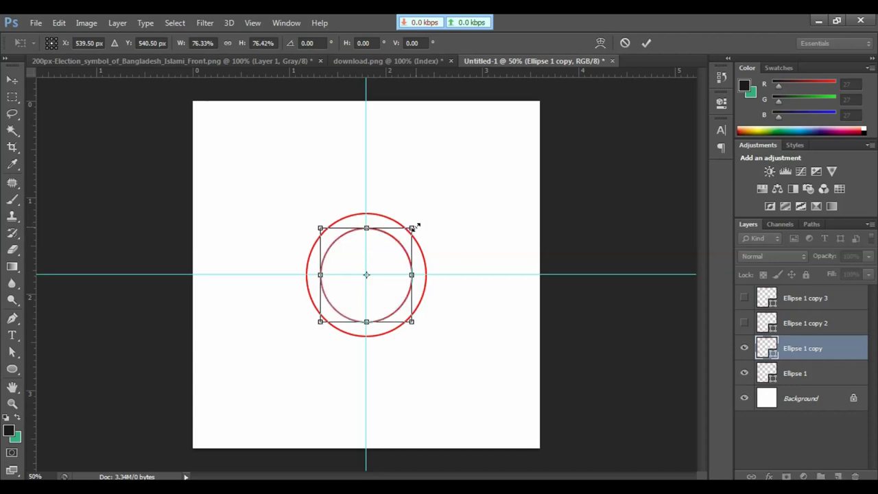
key("Return")
key("ctrl+plus")
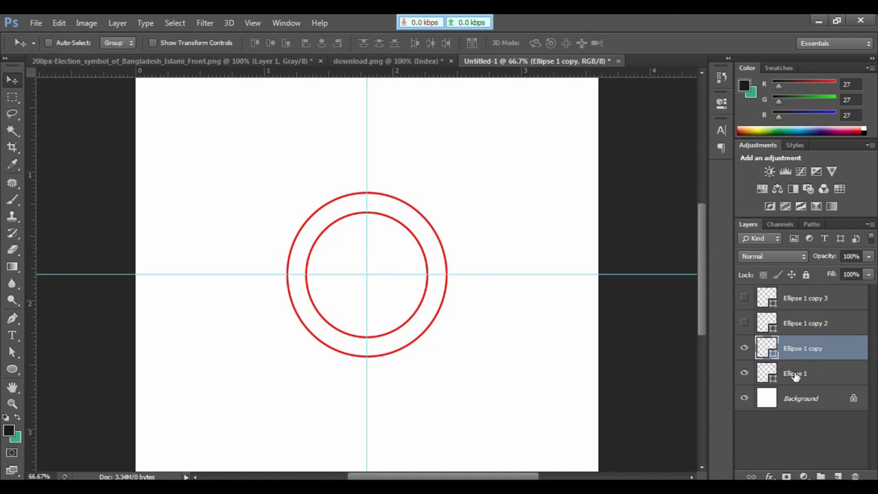
Rasterize Ellipse 1 and Ellipse 1 copy and merge them into one Ellipse 1 copy layer.
left_click(796, 375, "shift")
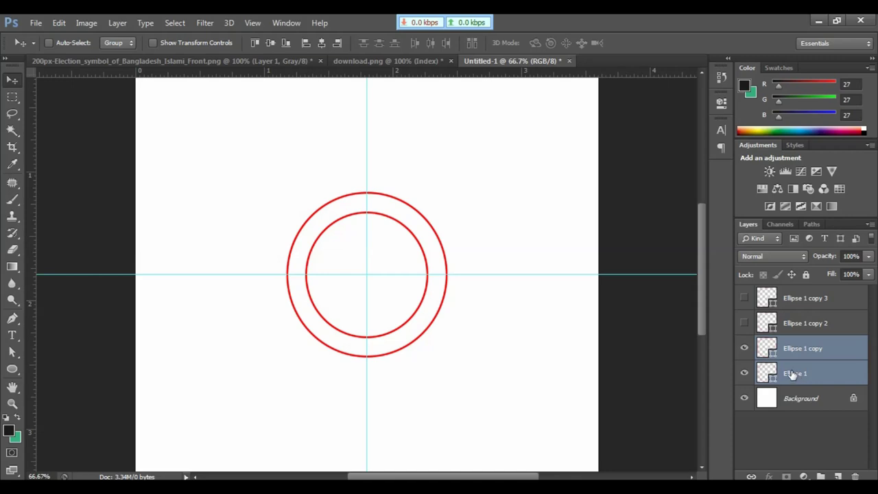
right_click(811, 355)
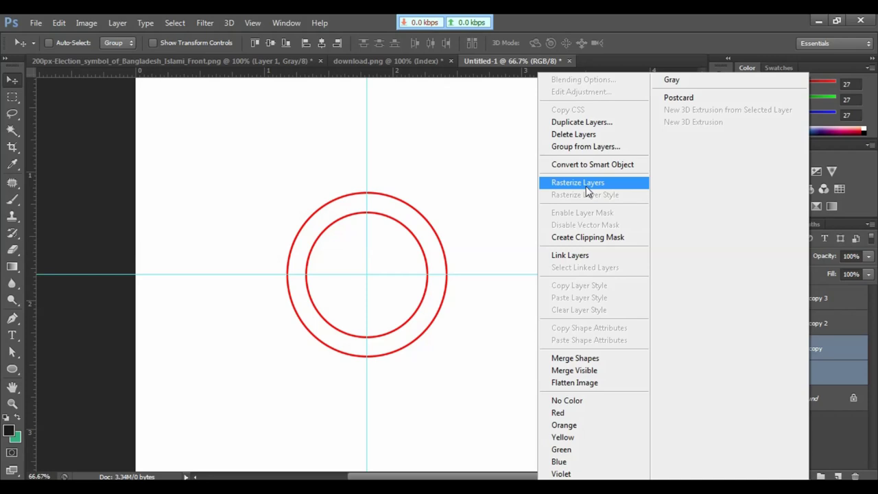
left_click(586, 186)
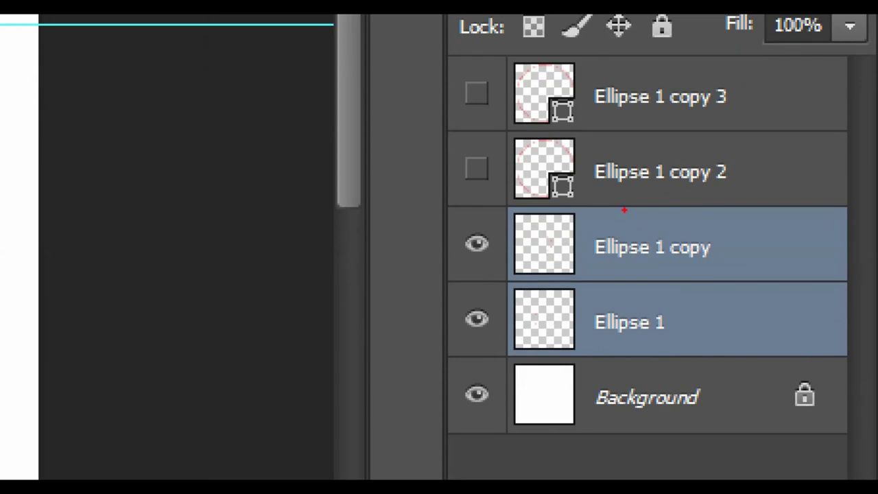
left_click(793, 336)
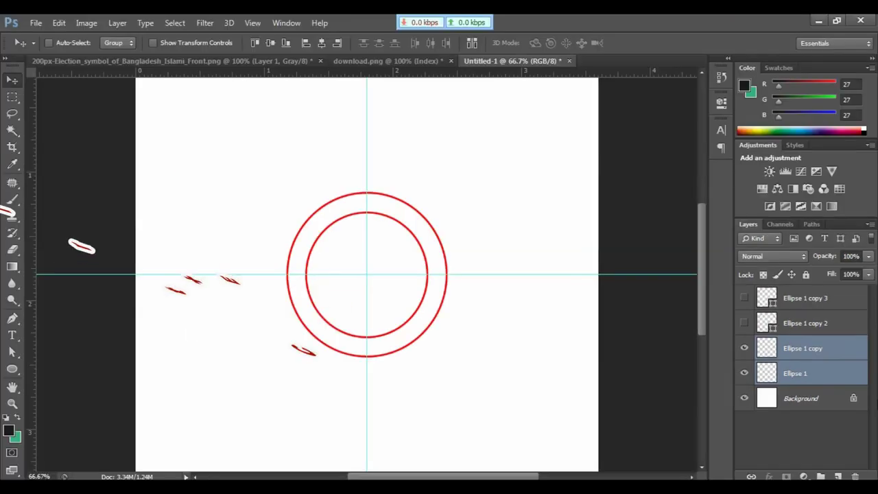
key("ctrl+e")
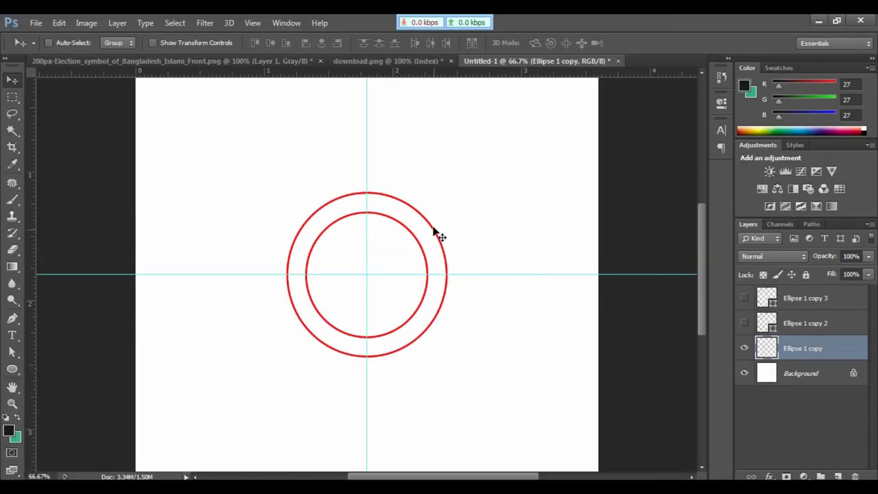
left_click_drag(433, 232, 481, 183)
key("ctrl+z")
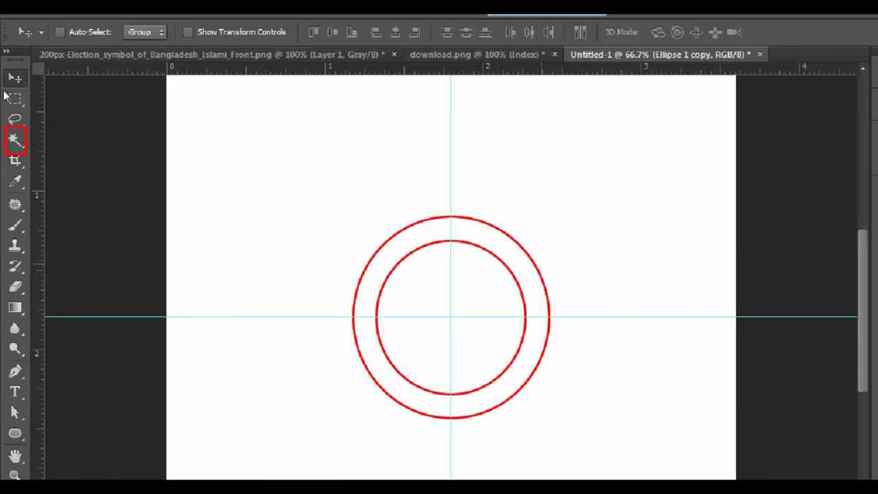
Select the band between the two rings with the Magic Wand and fill it green.
key("w")
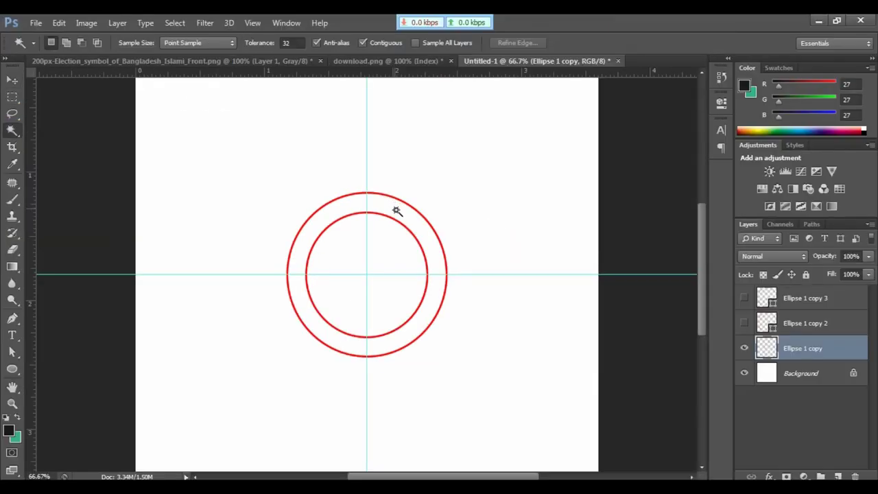
left_click(401, 214)
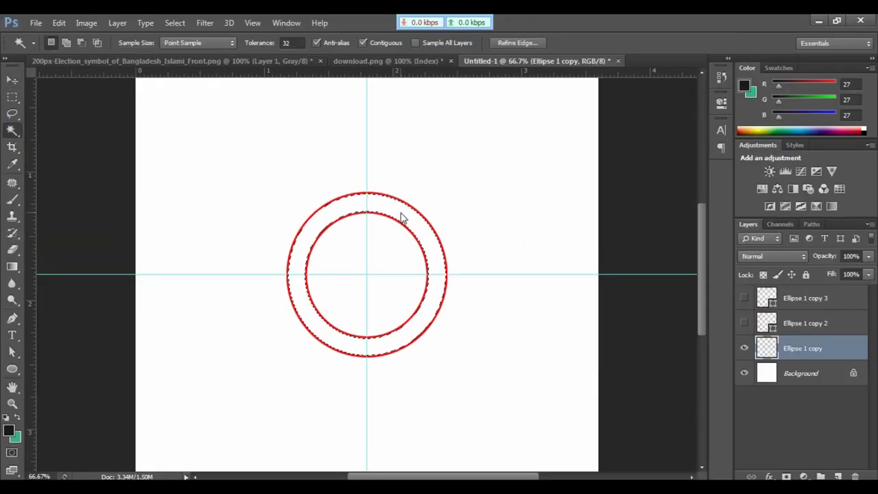
key("ctrl+plus")
key("ctrl+plus")
key("ctrl+plus")
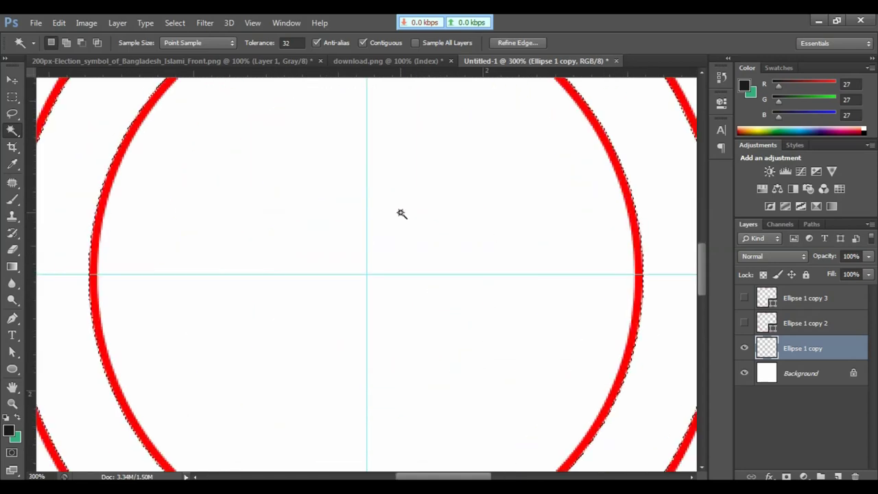
key("ctrl+minus")
key("ctrl+minus")
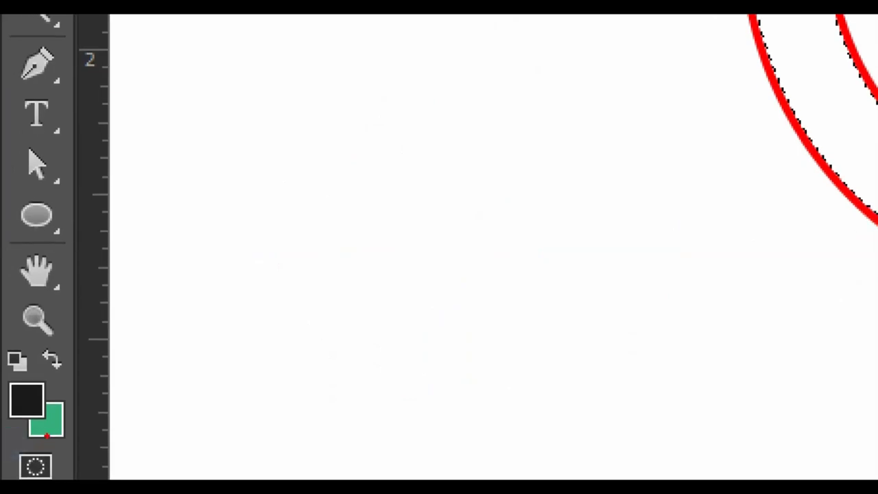
left_click(43, 431)
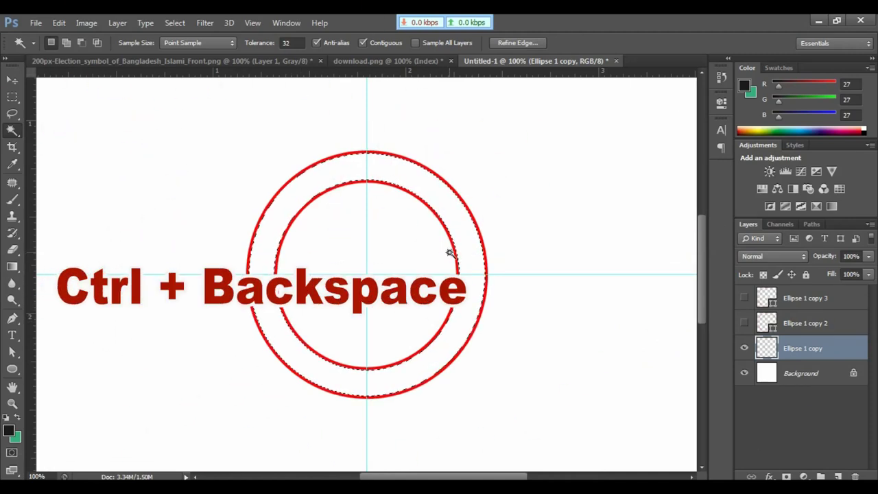
key("ctrl+BackSpace")
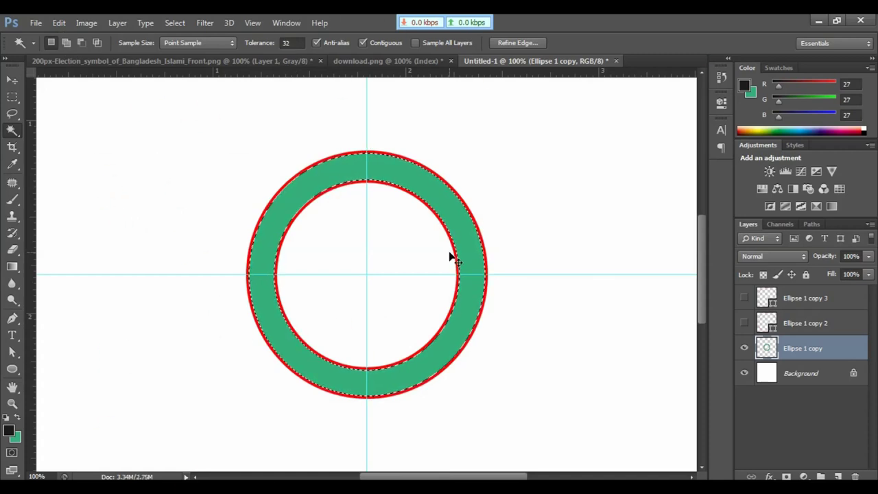
key("ctrl+d")
key("m")
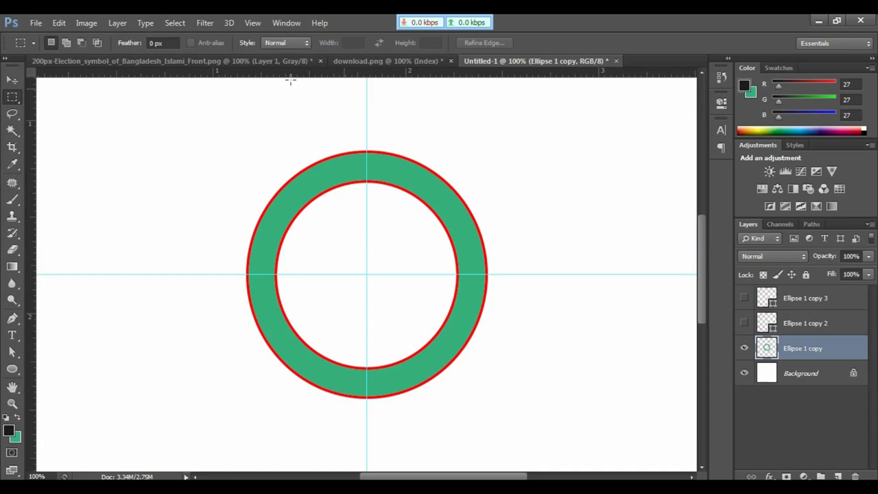
Delete the ring's upper half above the horizontal guide using a rectangular selection.
right_click(11, 100)
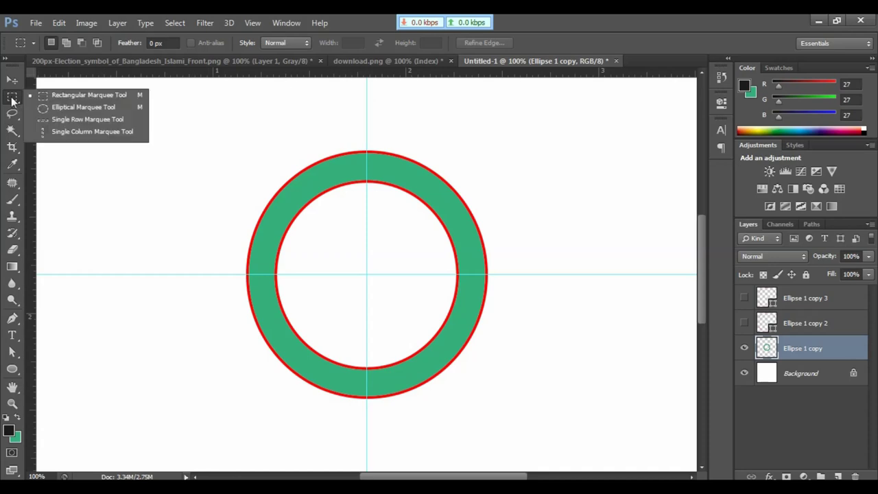
left_click(59, 93)
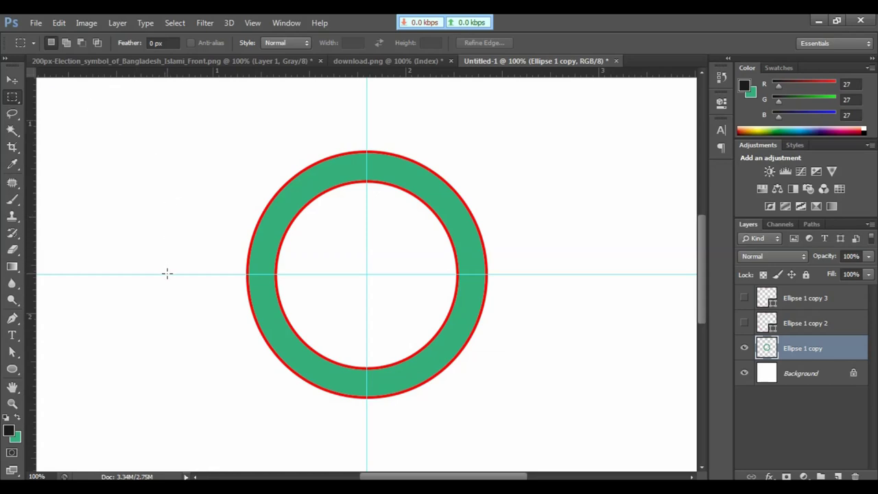
left_click_drag(167, 273, 547, 127)
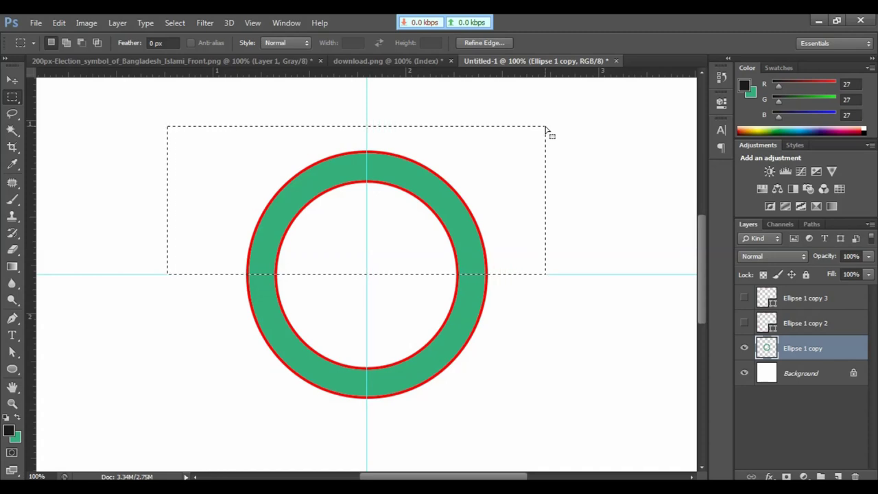
key("BackSpace")
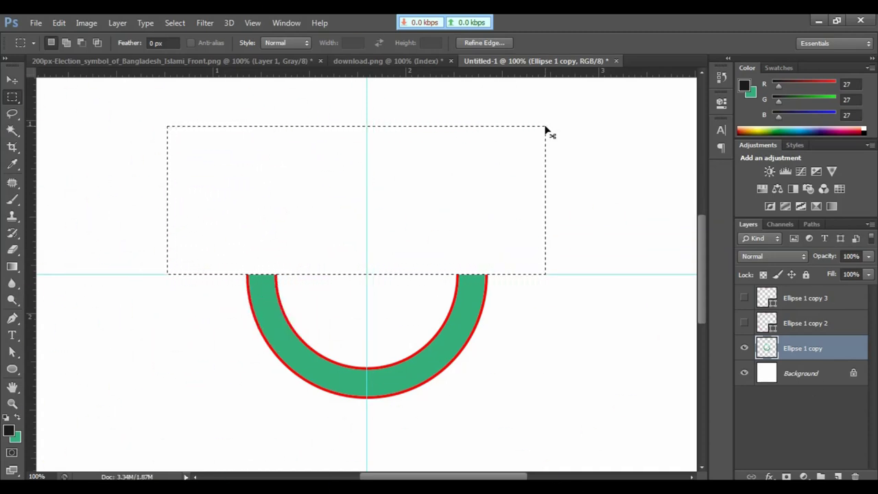
key("ctrl+d")
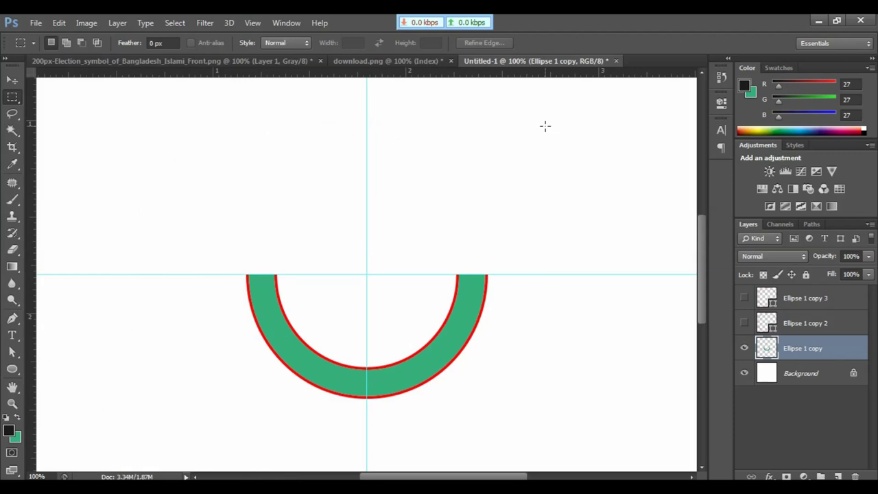
key("ctrl+plus")
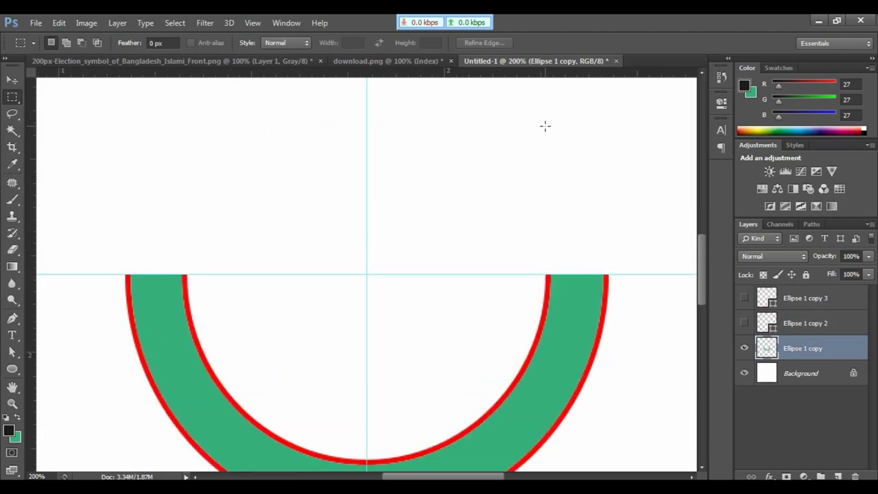
Draw a 48×162 px rectangle hanging down from the guide at the half-ring's left end.
left_click_drag(392, 271, 461, 172)
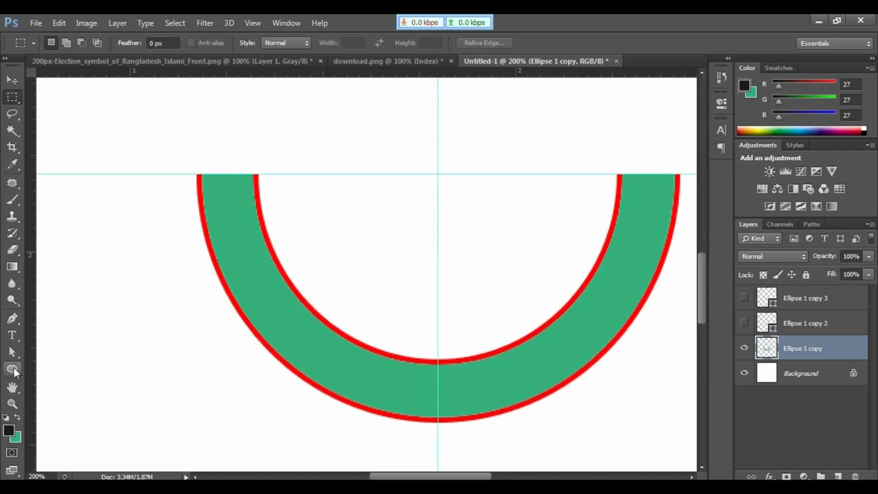
left_click(12, 369)
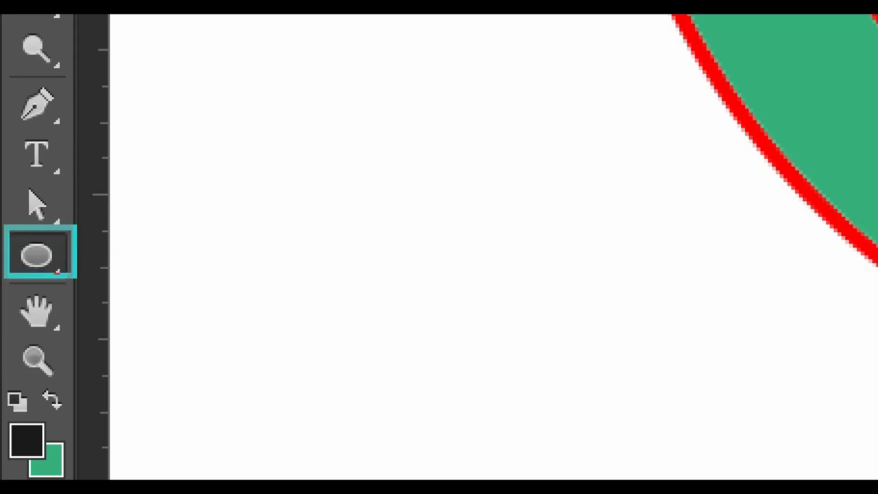
right_click(36, 256)
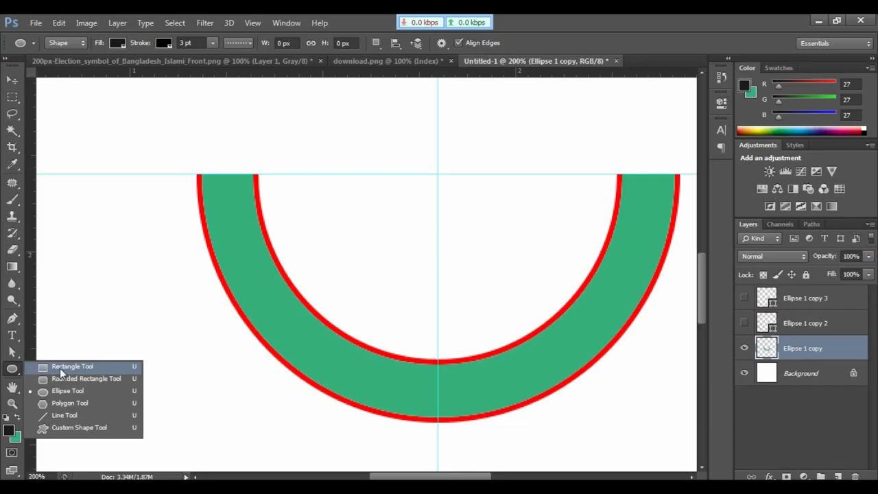
left_click(60, 367)
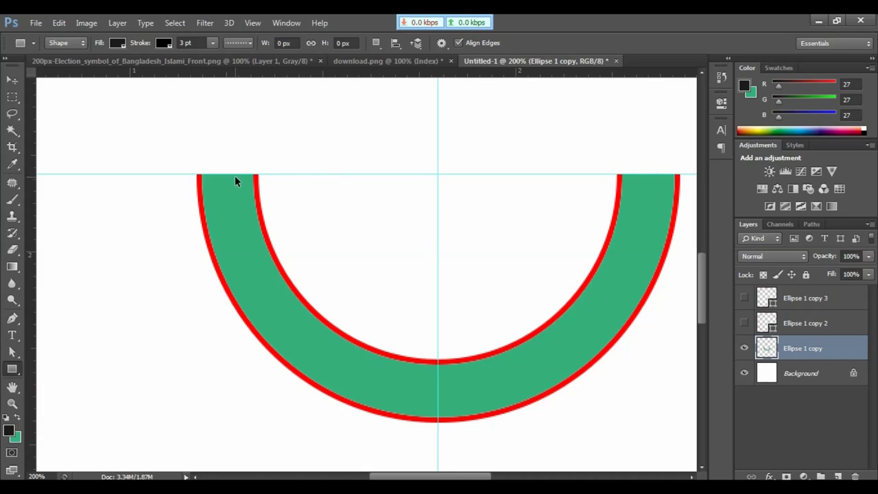
key("ctrl+plus")
key("ctrl+plus")
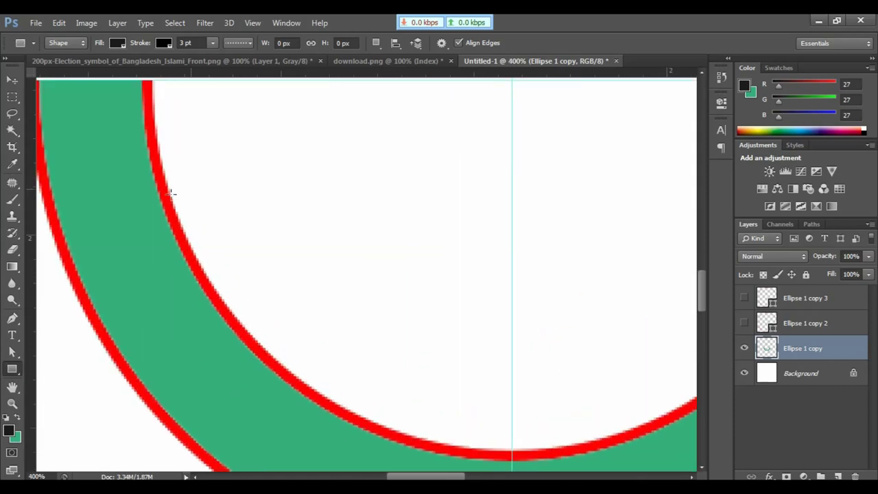
left_click_drag(161, 196, 271, 213)
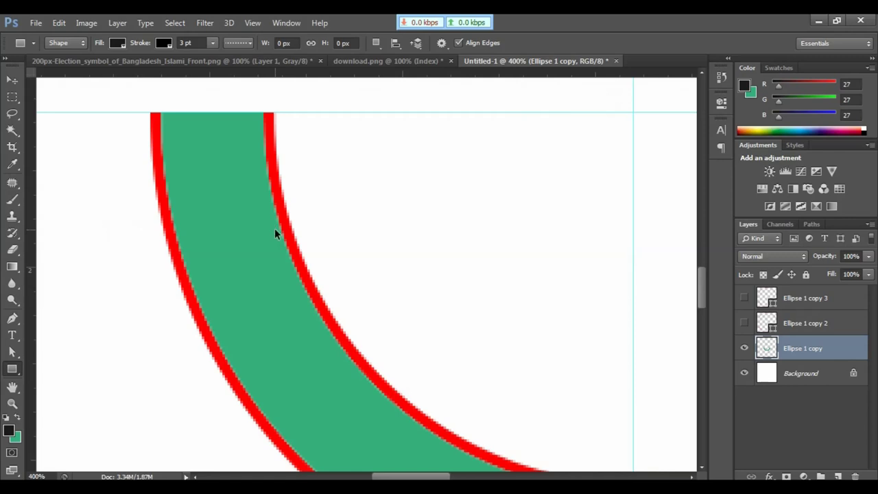
key("ctrl+minus")
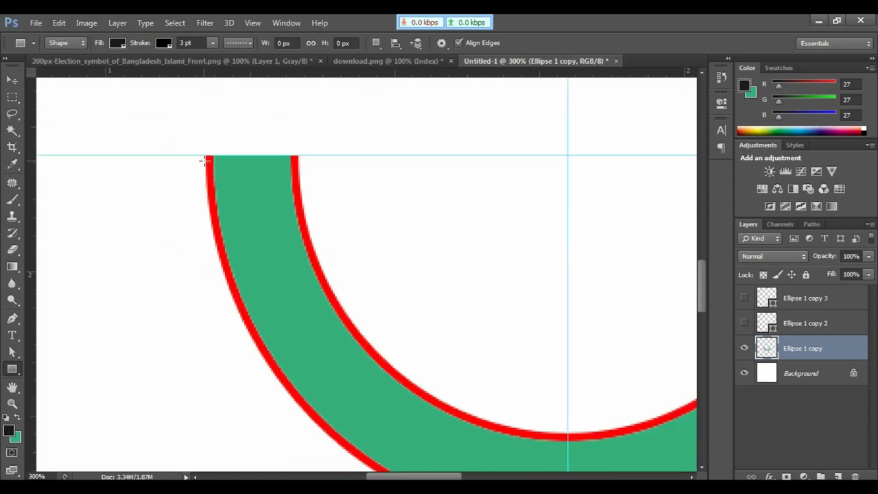
left_click_drag(206, 156, 297, 467)
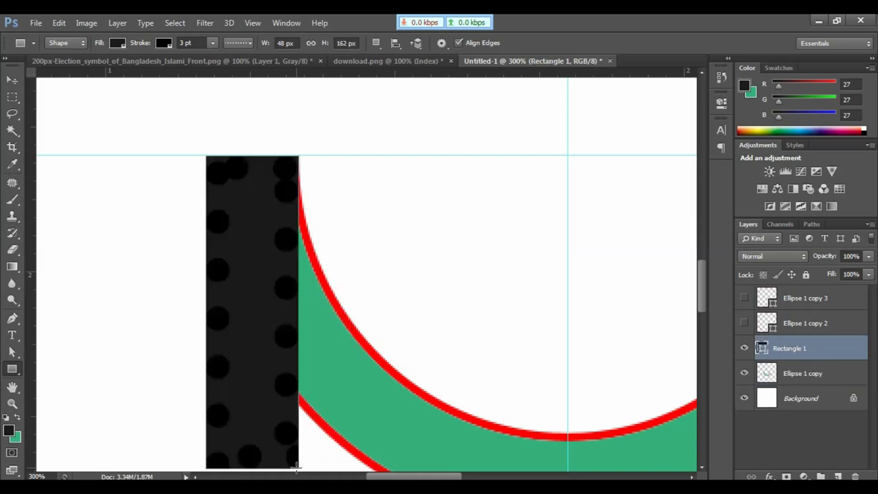
key("ctrl+minus")
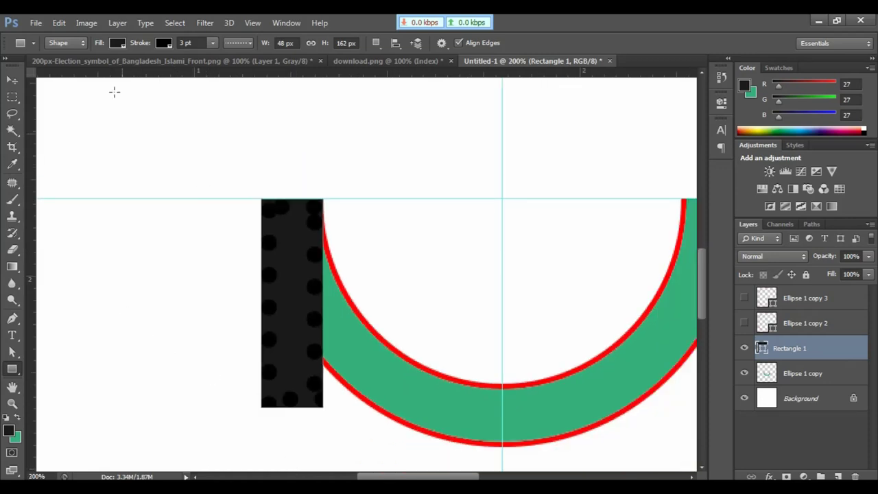
Remove the rectangle's black fill and give it a solid red outline.
left_click(118, 43)
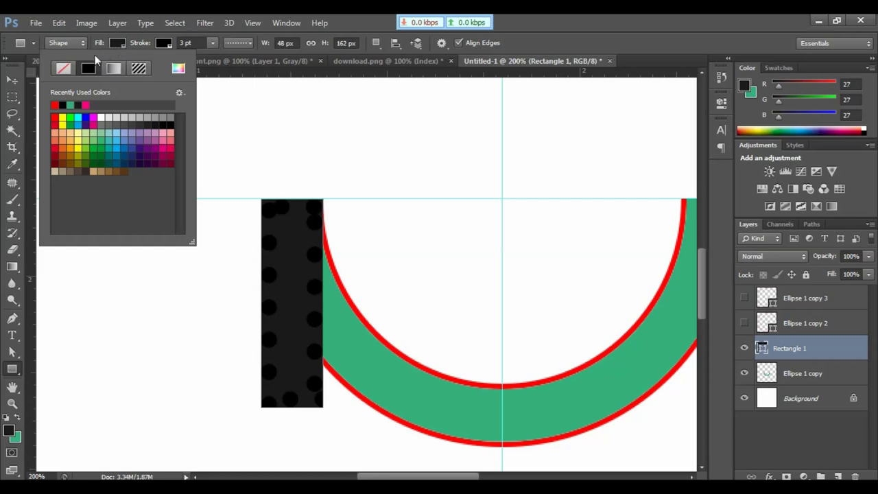
left_click(63, 69)
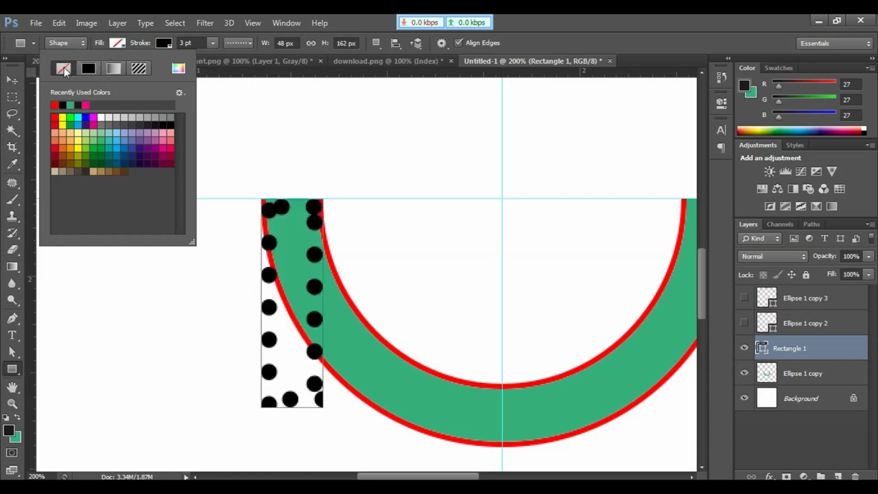
left_click(167, 43)
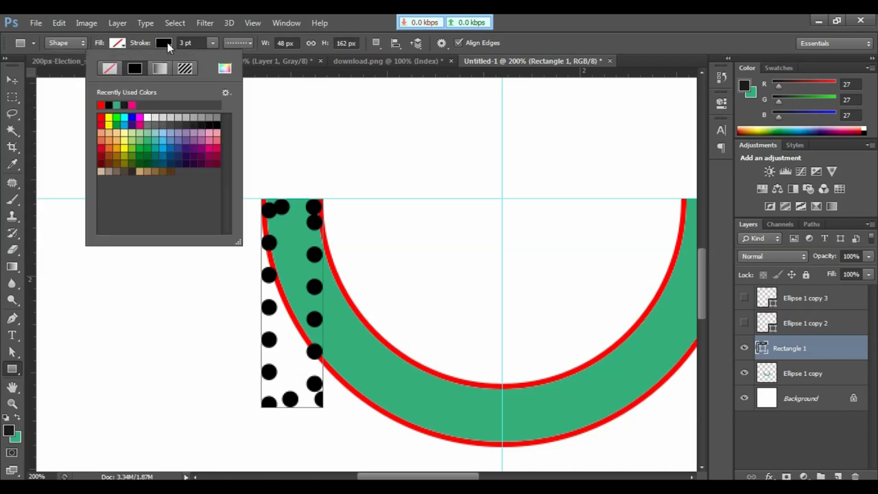
left_click(101, 105)
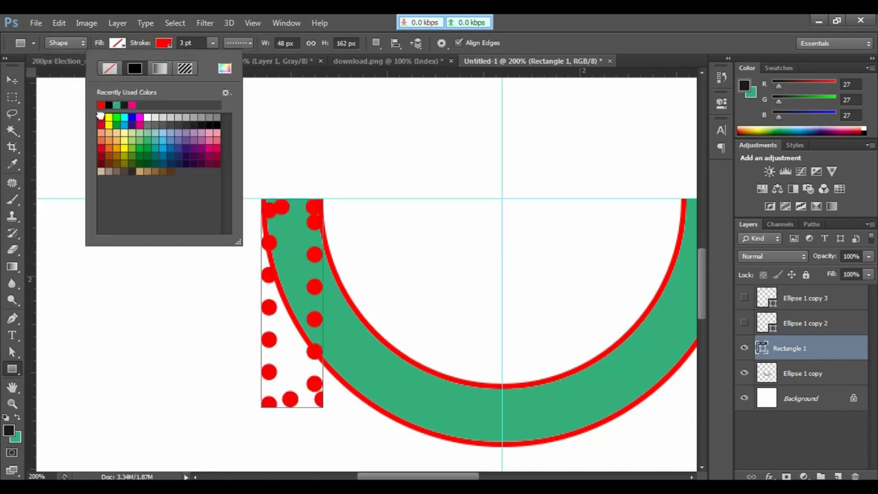
left_click(241, 41)
left_click(241, 41)
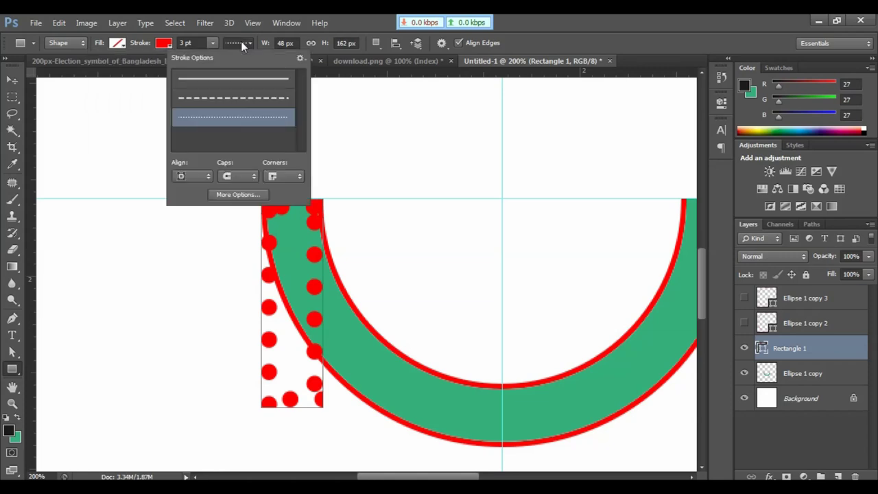
left_click(216, 83)
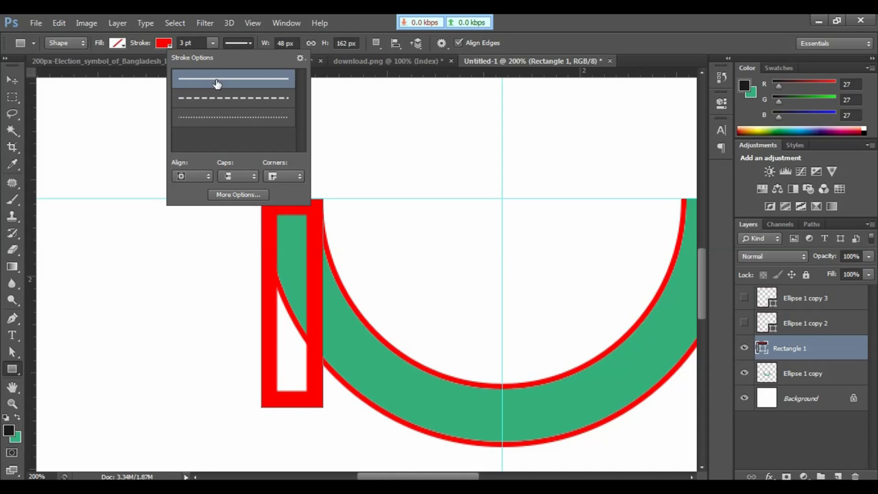
Set the outline width to 1 pt and fill the rectangle with the ring's green.
left_click(184, 44)
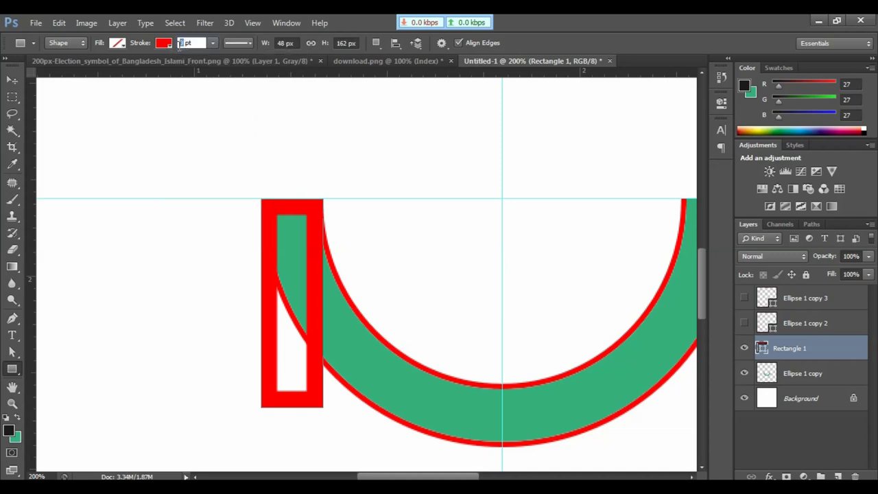
type("1")
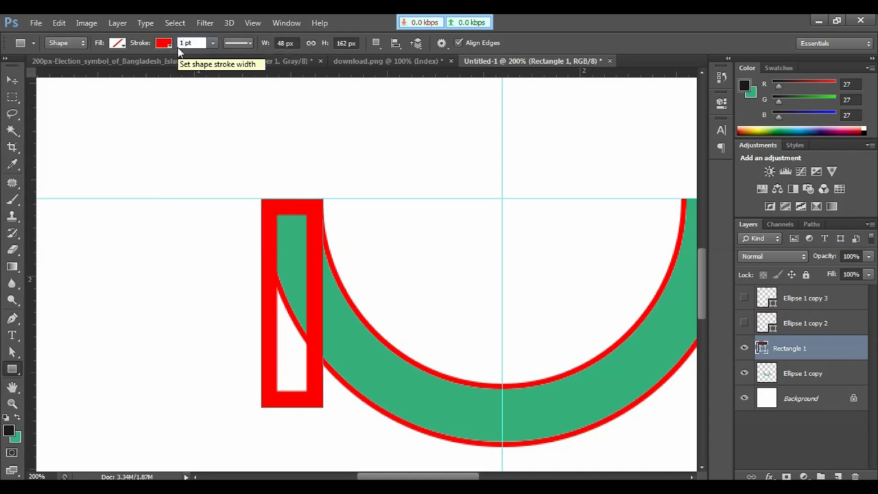
key("Return")
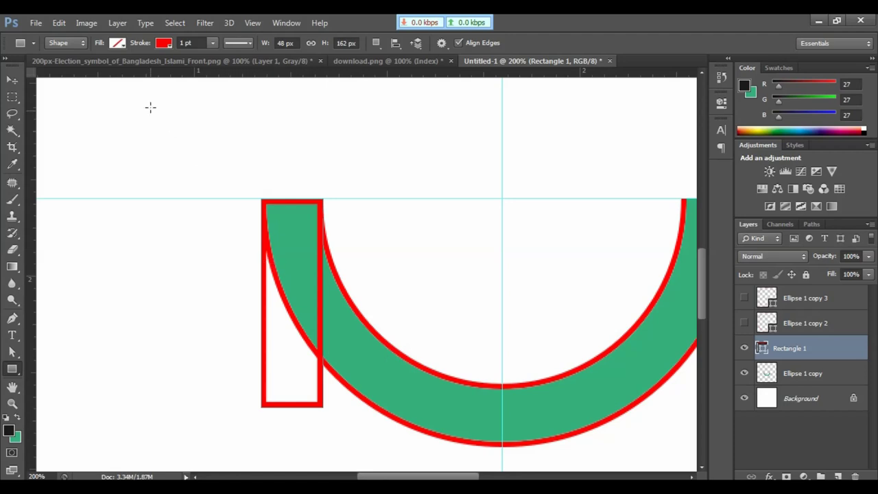
left_click(123, 48)
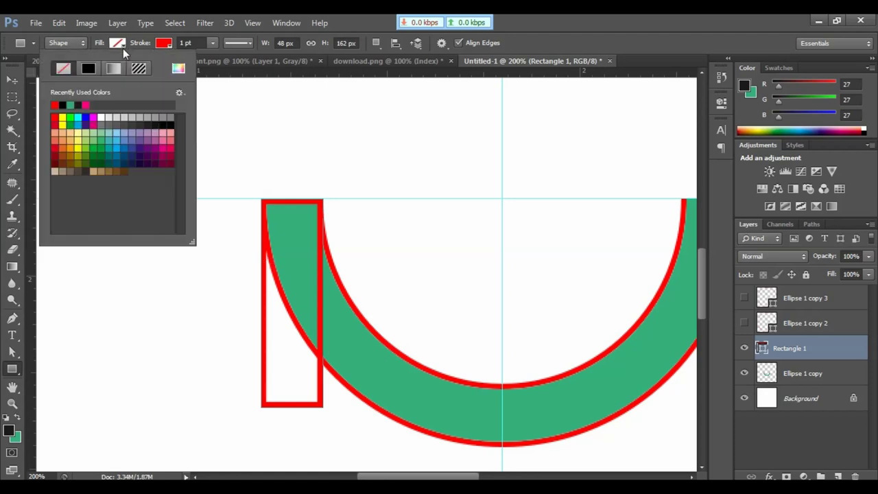
left_click(70, 105)
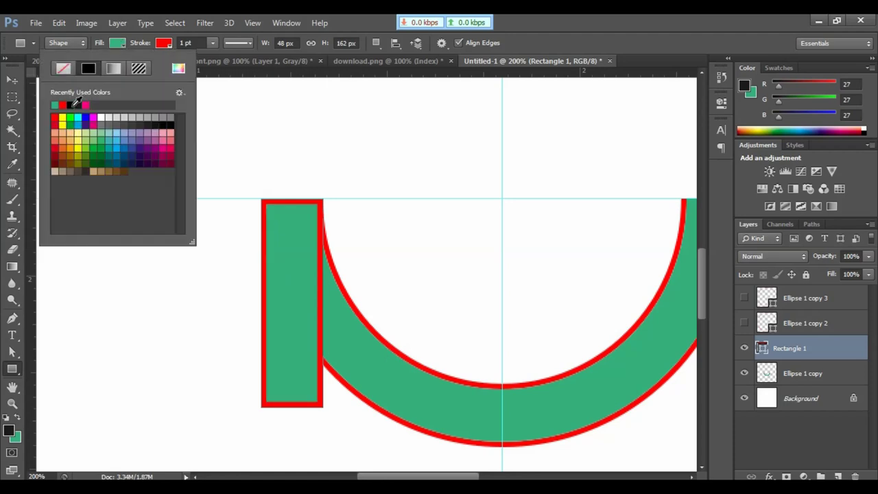
key("Return")
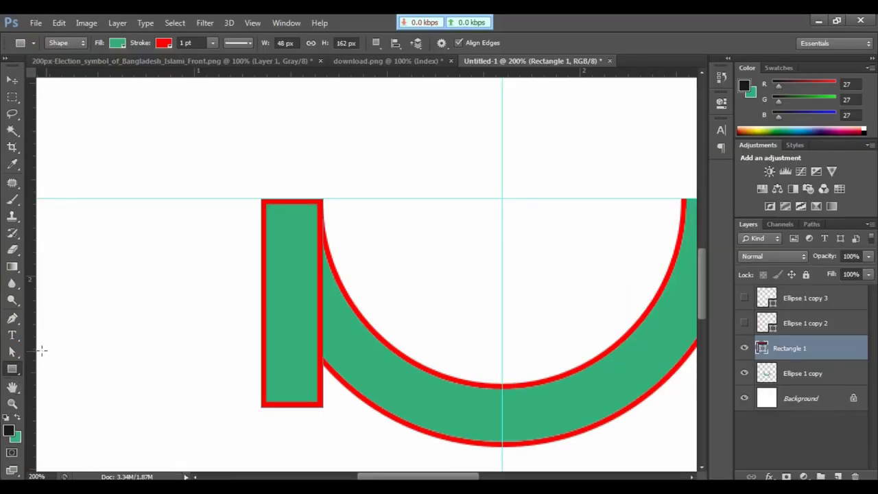
Select the rectangle's bottom corner points and bend the bottom edge upward into an arch.
left_click(13, 352)
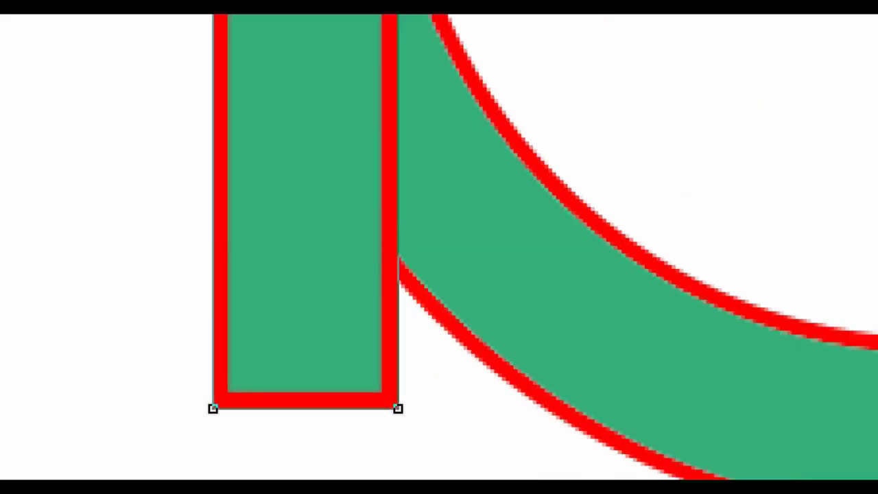
left_click(285, 407)
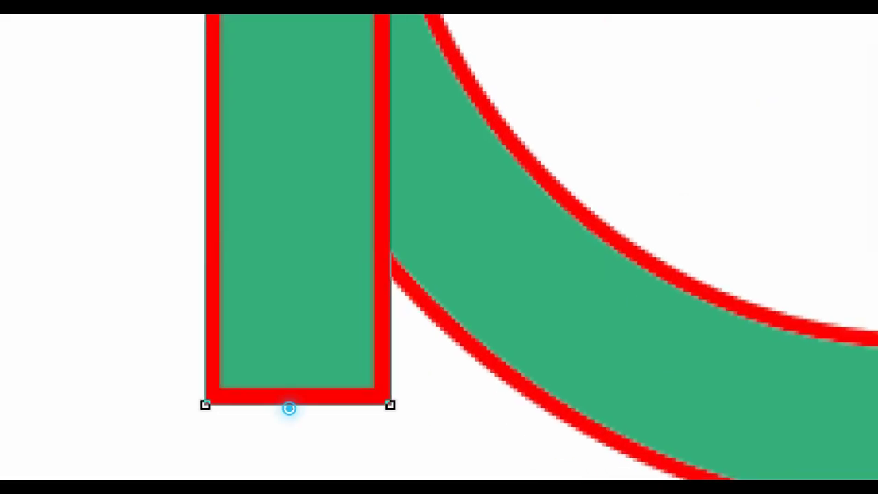
left_click_drag(175, 371, 494, 466)
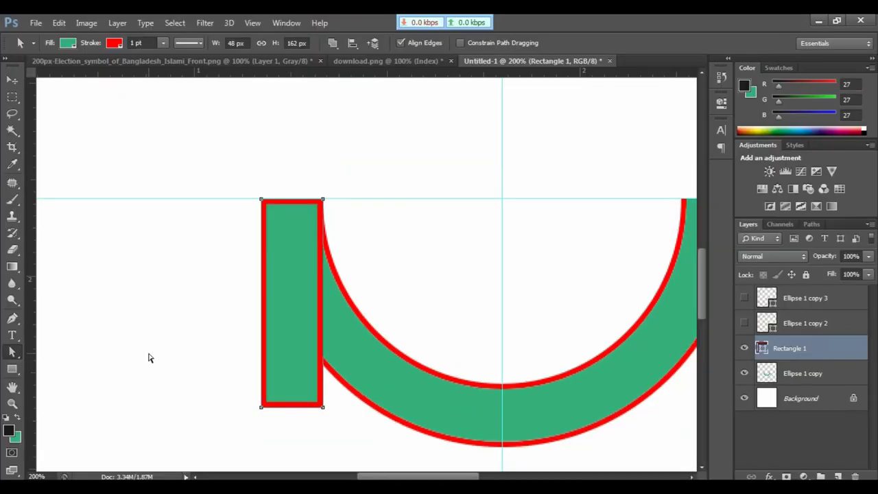
left_click(13, 319)
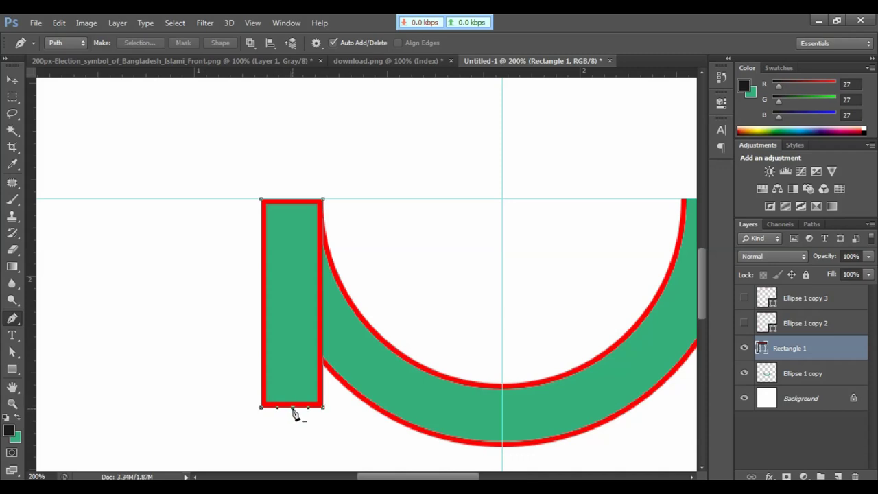
left_click_drag(292, 405, 293, 378)
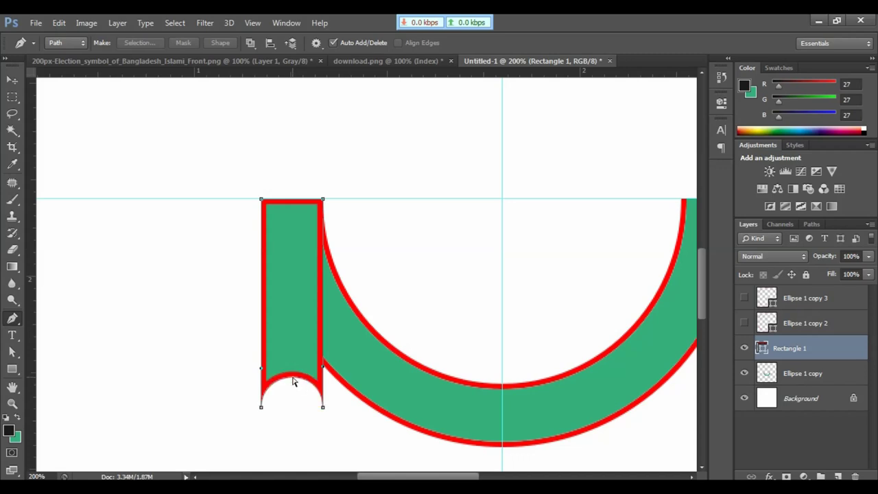
Add an anchor at the arch's middle and convert it to a sharp corner point.
key("ctrl+plus")
left_click_drag(292, 405, 365, 215)
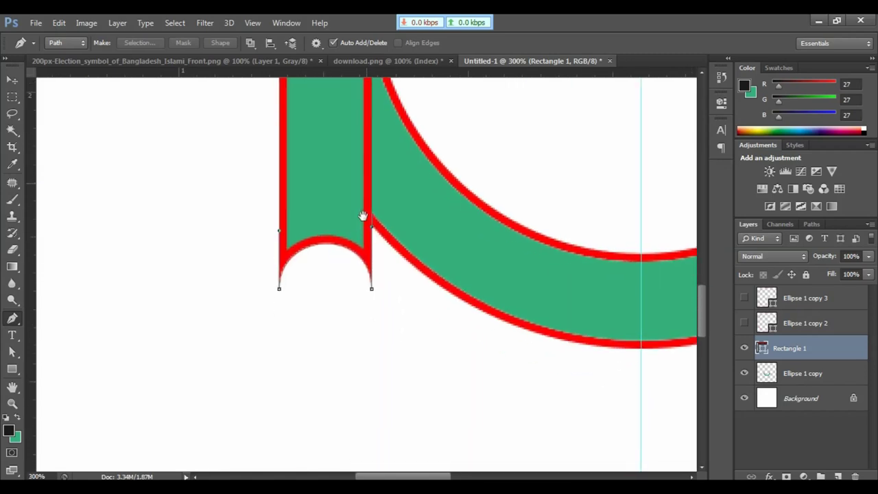
left_click(328, 245)
left_click(329, 245, "alt")
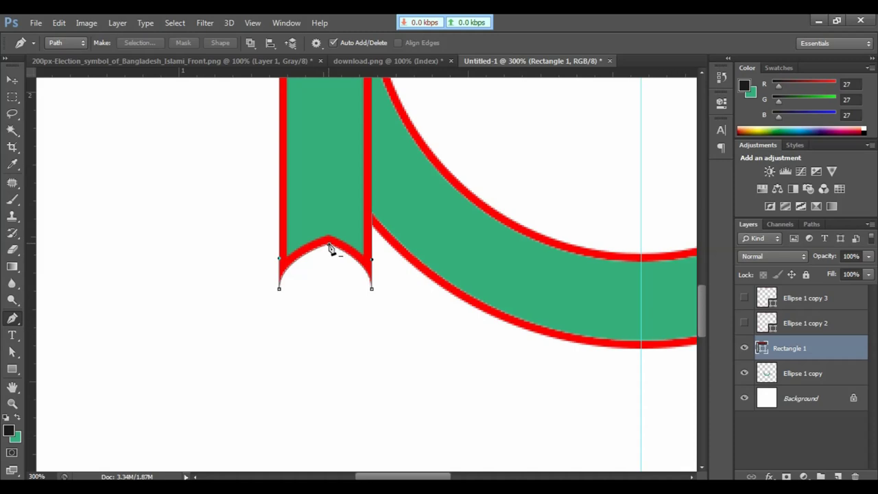
key("ctrl+minus")
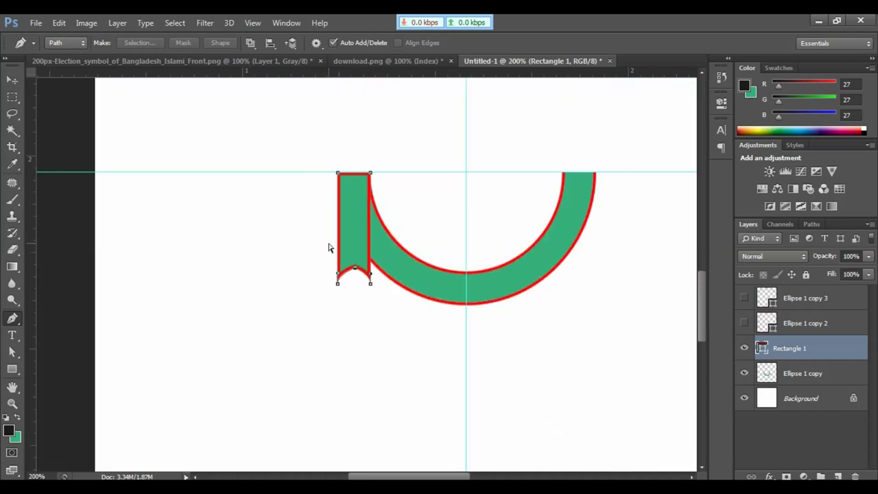
key("ctrl+minus")
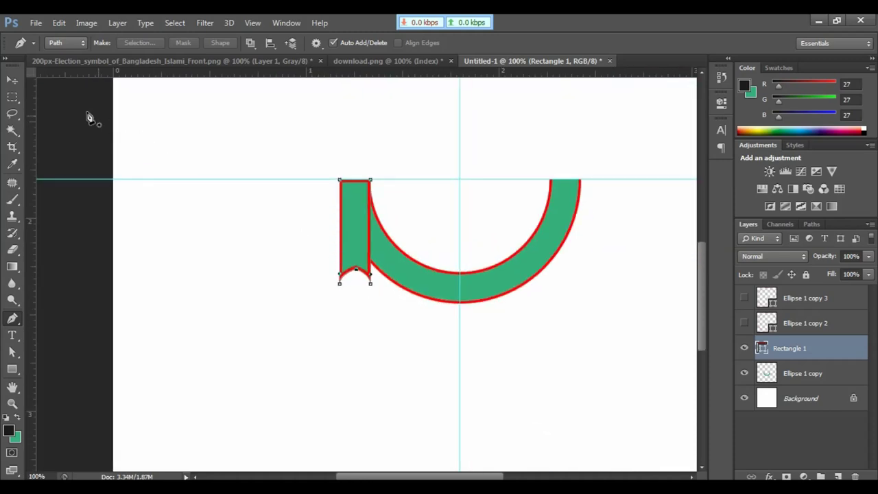
Duplicate the ribbon tail to the ring's right end and stack the ring layer above both tails.
left_click(12, 80)
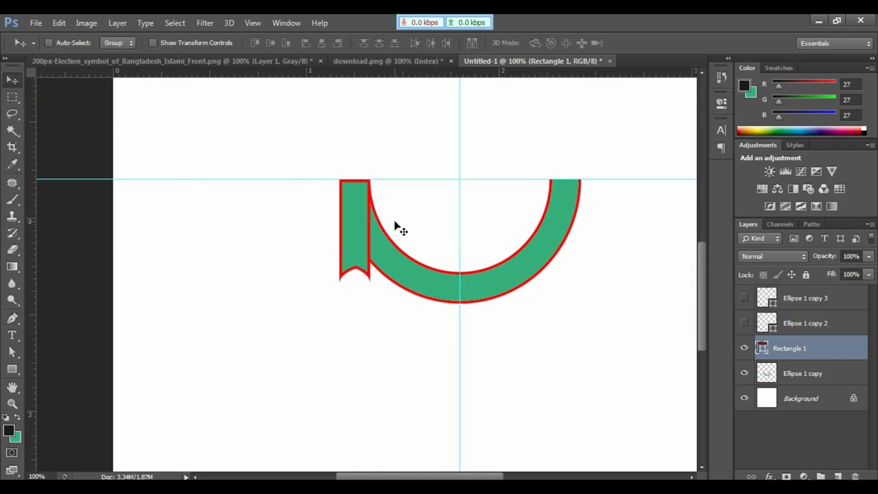
left_click_drag(382, 222, 585, 229)
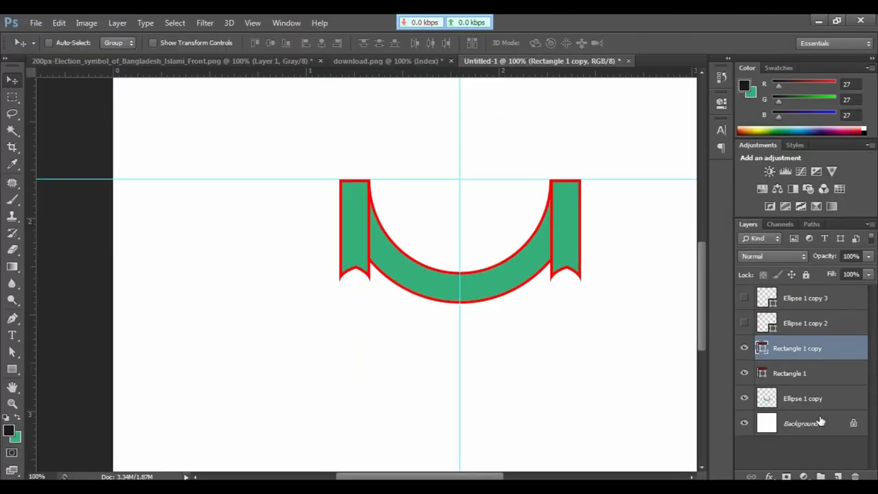
left_click_drag(798, 402, 793, 350)
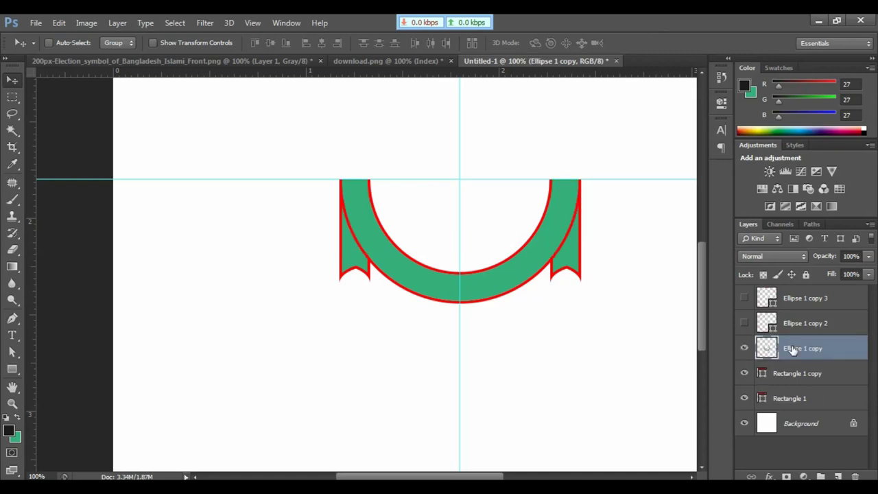
key("ctrl+plus")
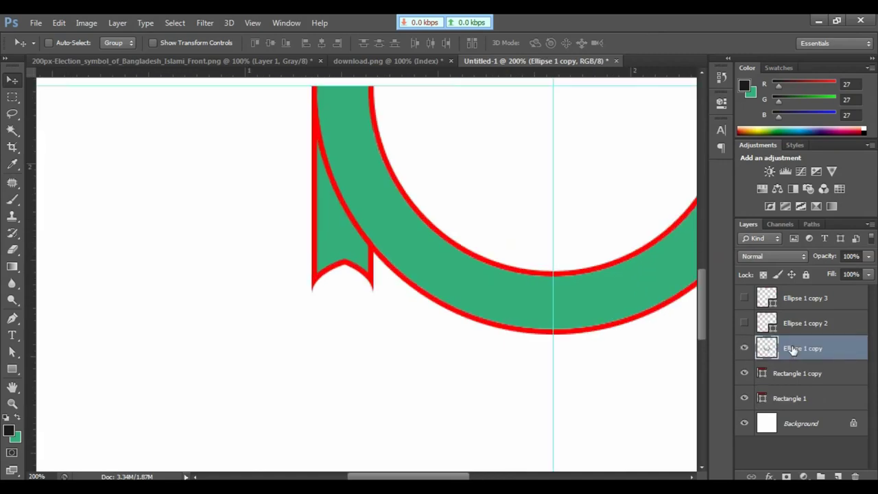
left_click_drag(590, 300, 455, 365)
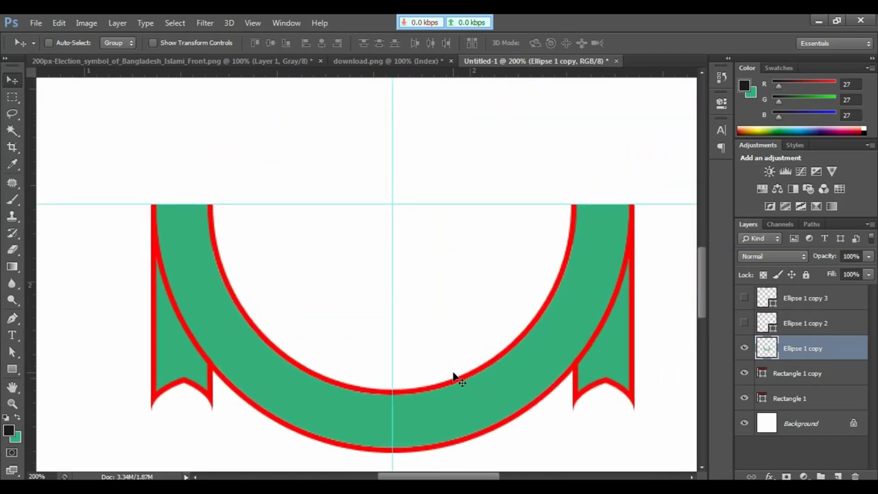
key("ctrl+minus")
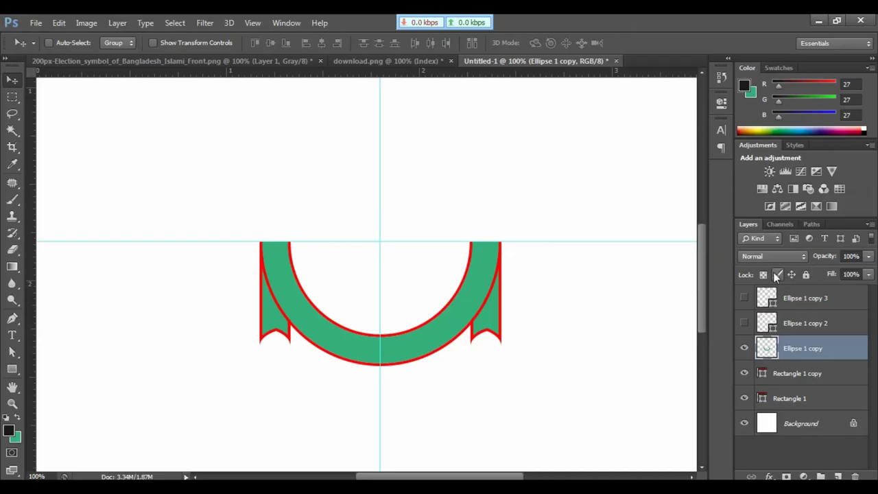
Show Ellipse 1 copy 3 and type 'The holy chaild Pre-Cadet' along its circular path.
left_click(744, 298)
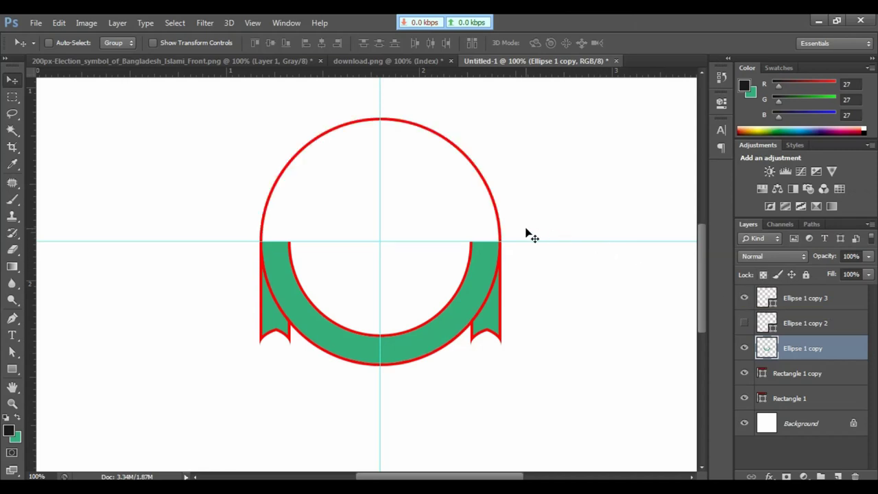
left_click(816, 304)
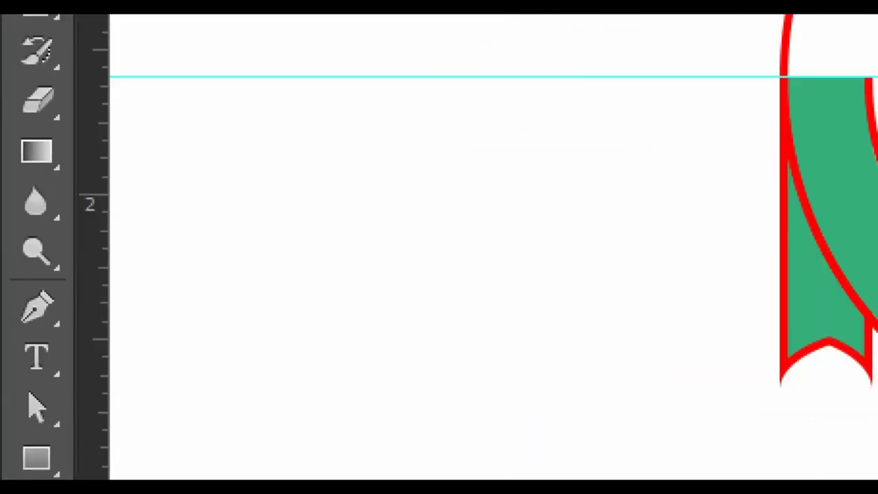
left_click(11, 317)
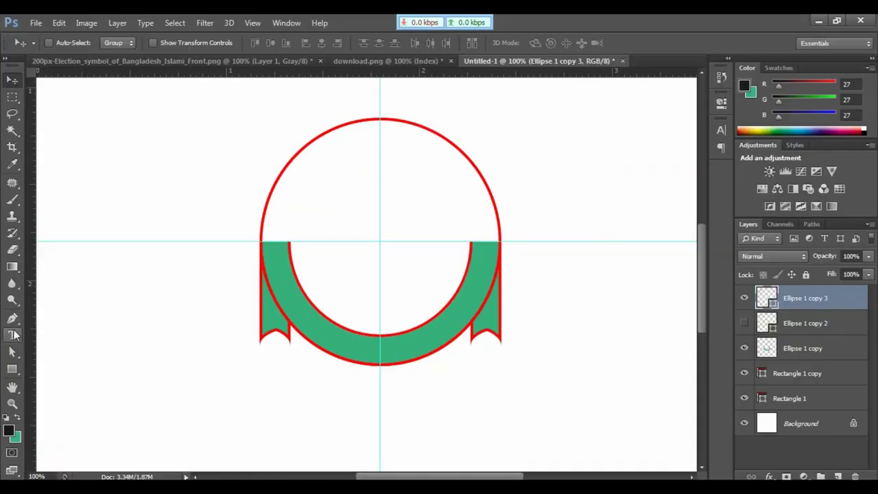
left_click(13, 334)
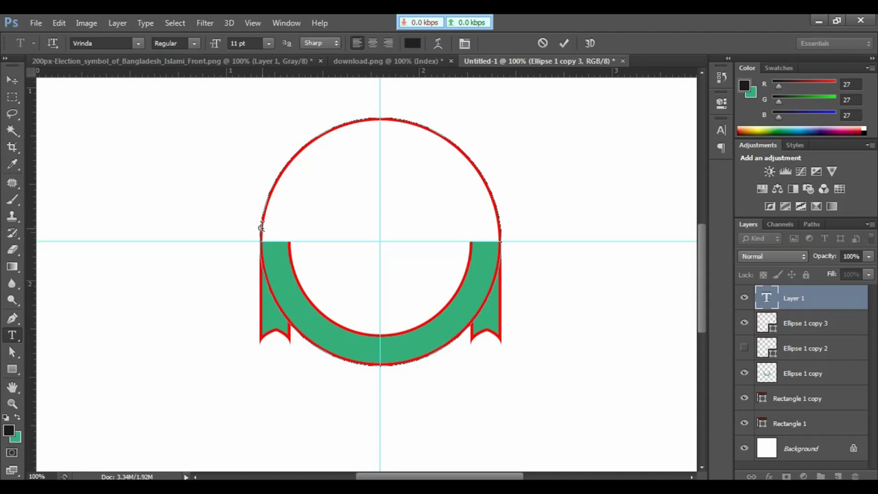
type("The holy ")
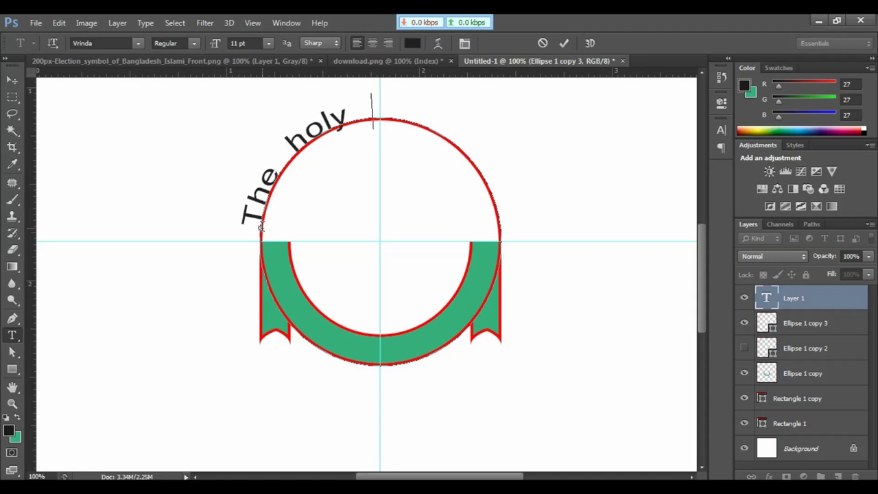
type("chaild Pre-Cade")
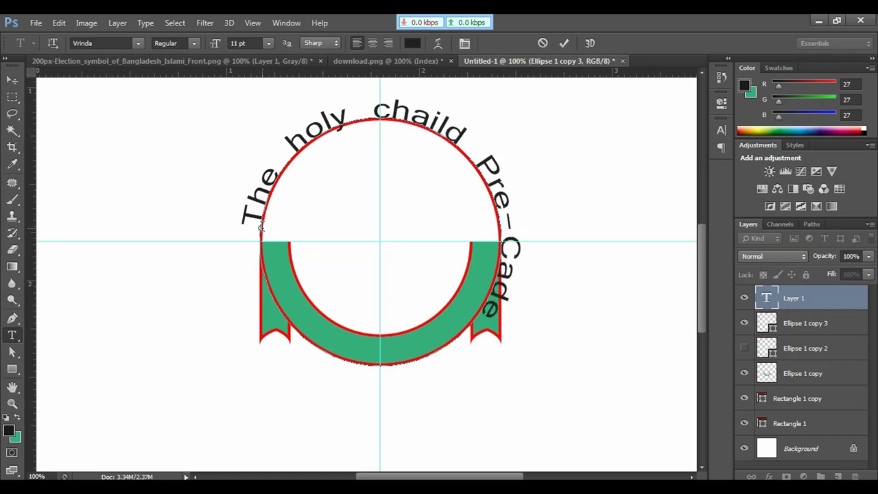
type("t")
left_click_drag(478, 330, 248, 215)
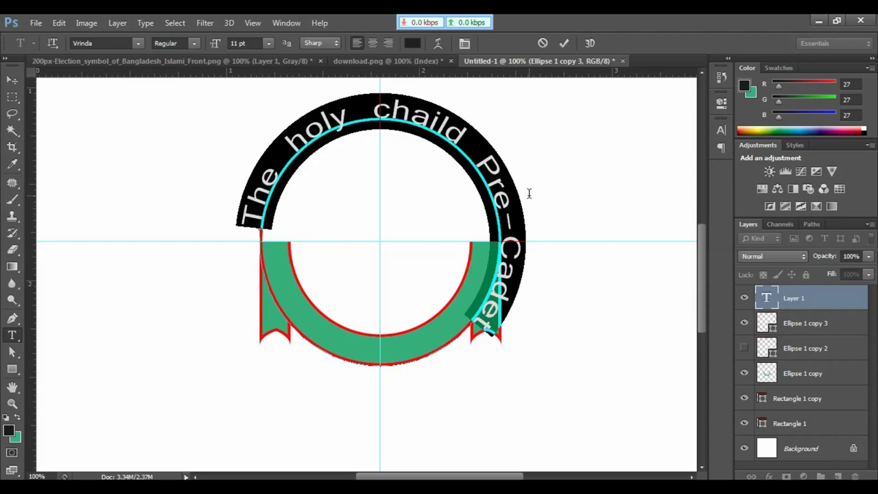
Reduce the curved title's horizontal scale from 132% to 105% in the Character panel and commit.
key("ctrl")
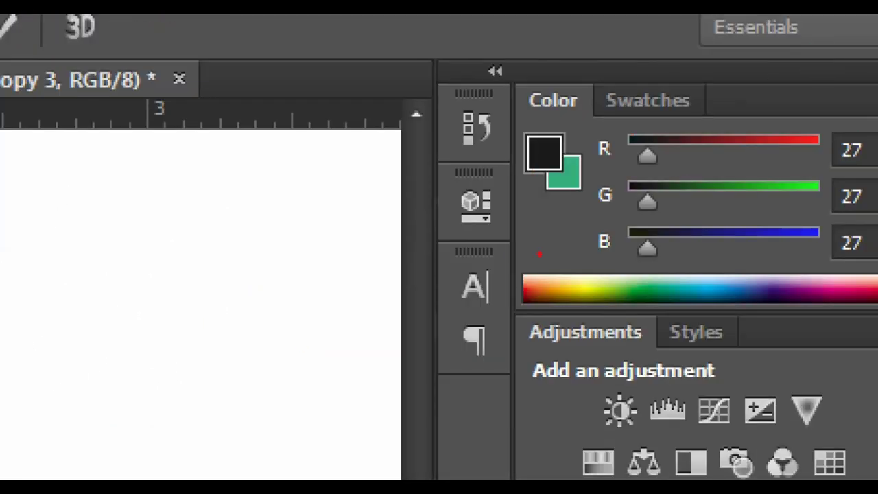
left_click(474, 287)
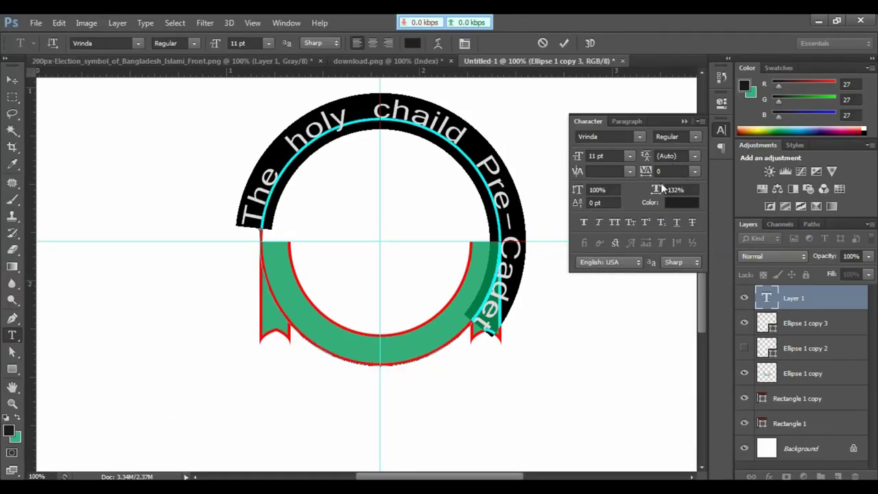
left_click_drag(660, 190, 641, 213)
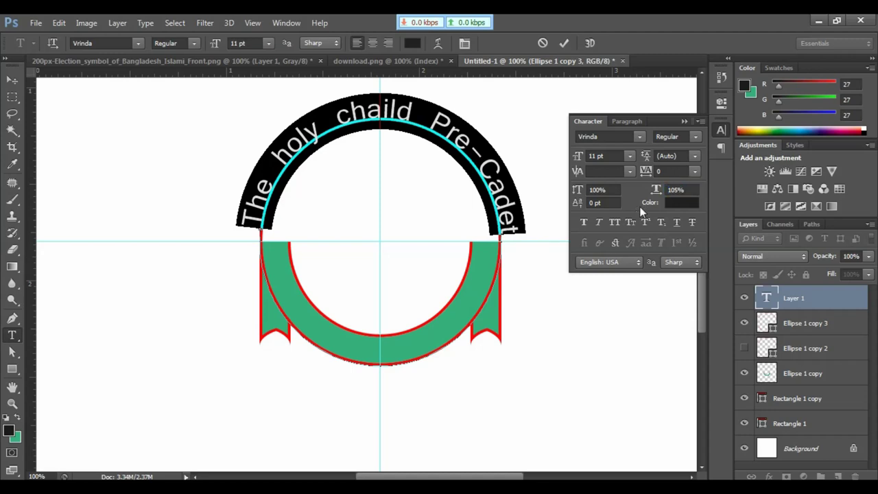
left_click(607, 132)
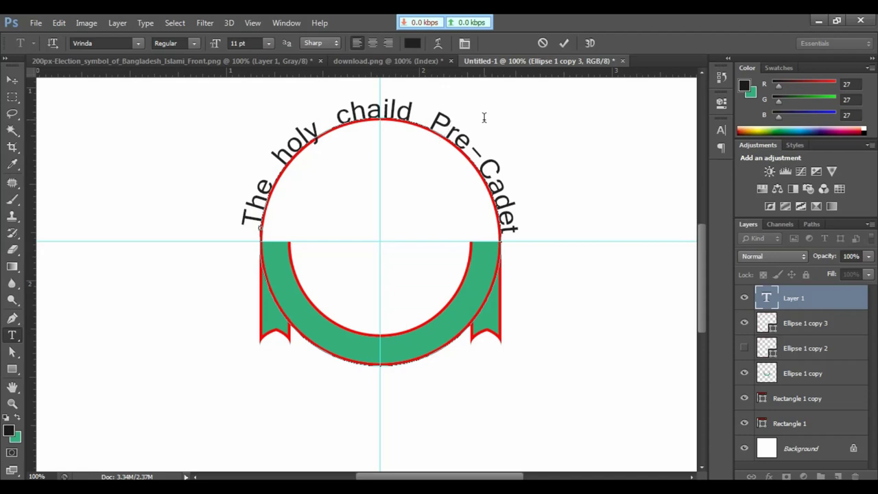
Flip the curved title to the inside bottom of the circle and commit the placement.
key("ctrl")
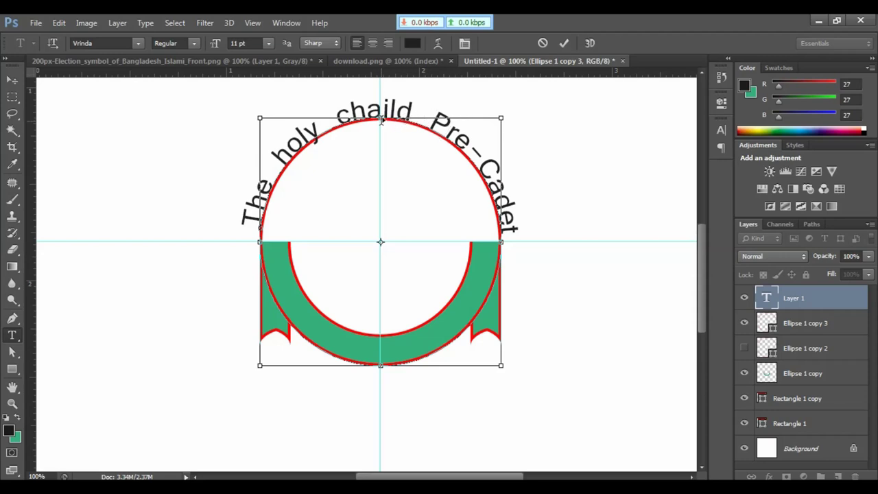
left_click_drag(381, 118, 380, 149)
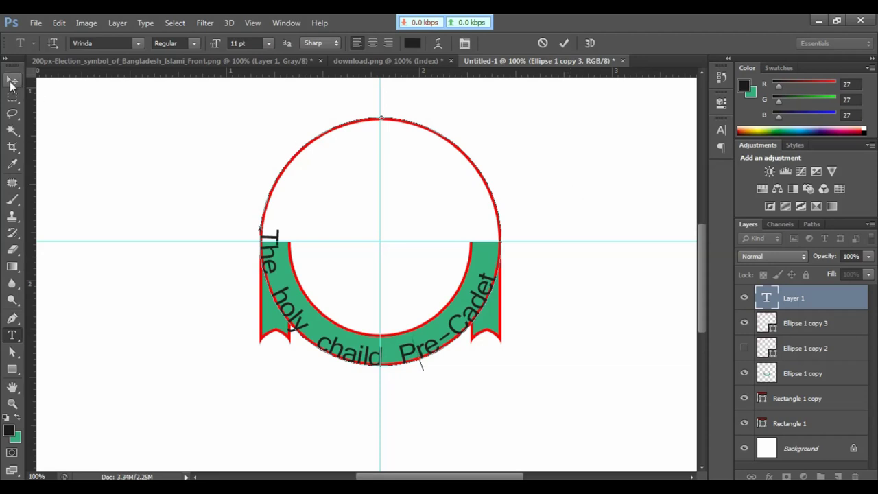
left_click(12, 82)
key("ctrl+plus")
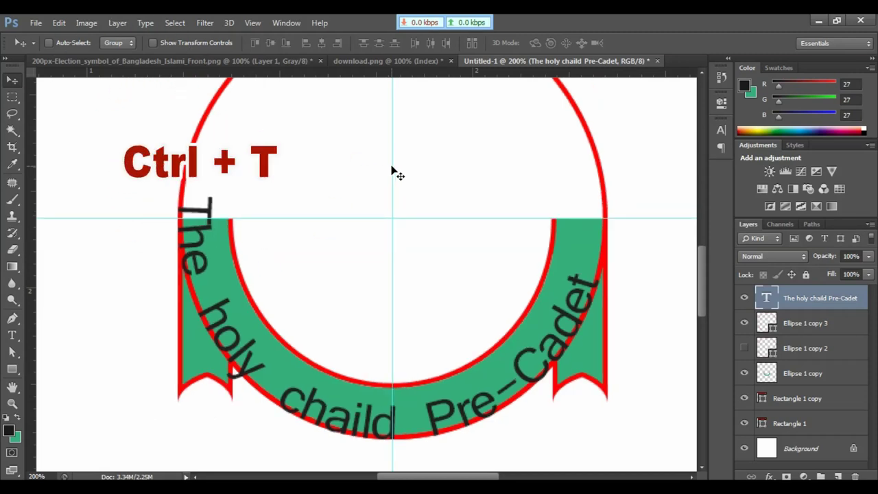
key("ctrl+minus")
Rotate the title counter-clockwise, raise it slightly and resize it to fit the ribbon.
key("ctrl+t")
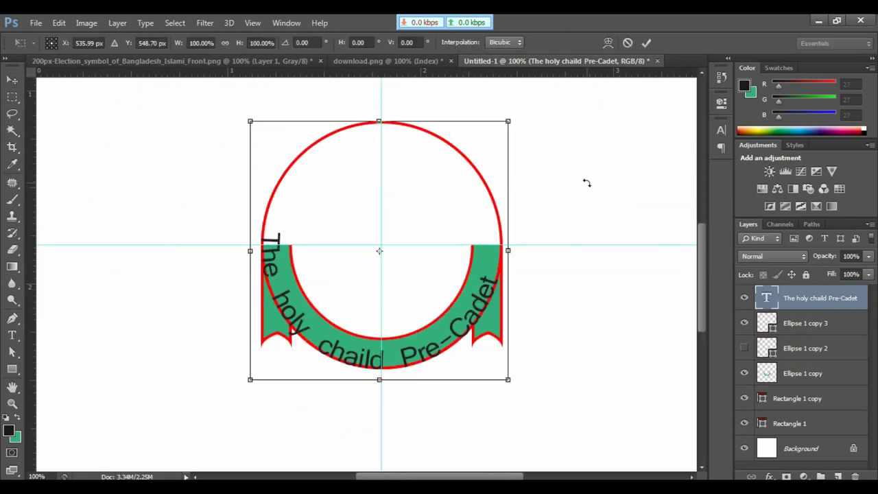
left_click_drag(624, 158, 602, 107)
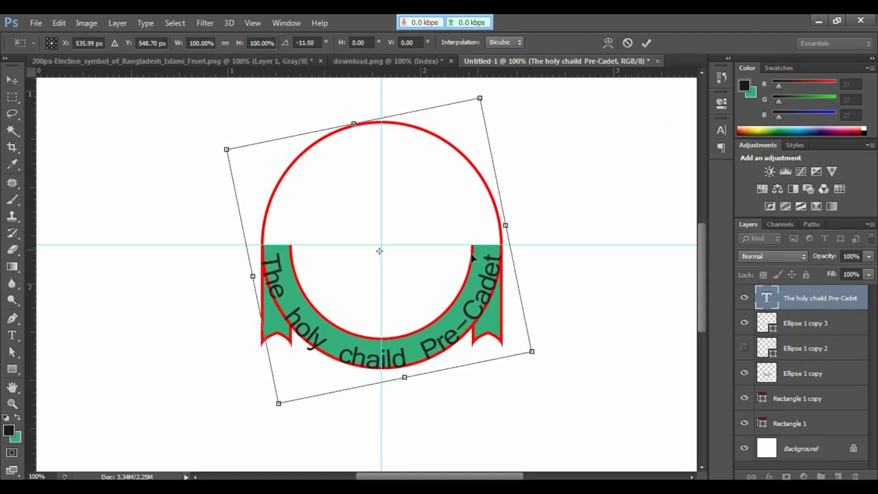
left_click_drag(468, 269, 469, 263)
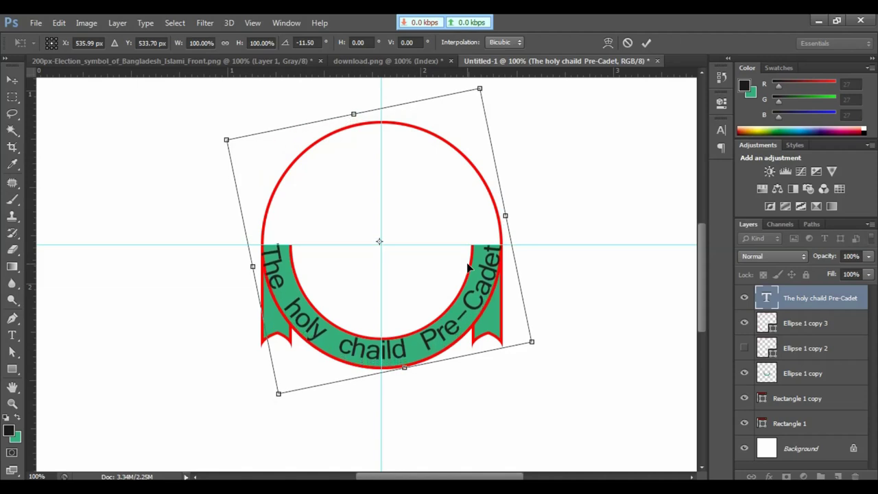
left_click_drag(253, 265, 257, 273)
left_click_drag(505, 215, 501, 219)
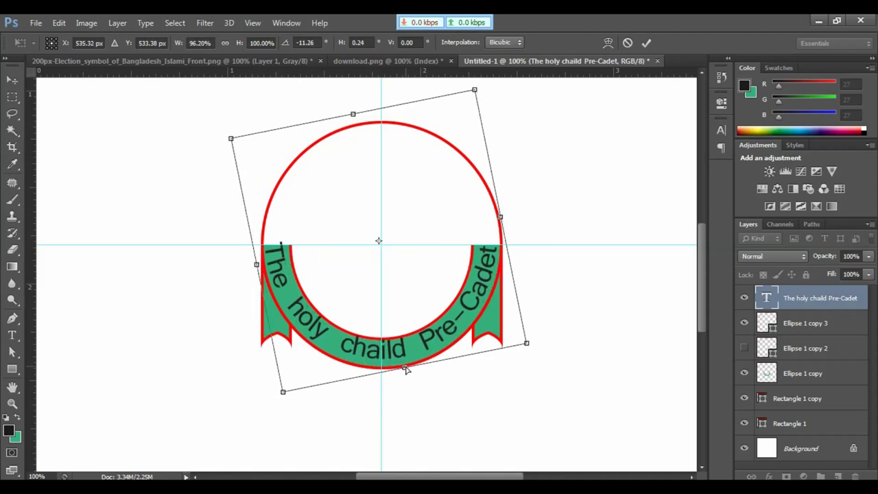
left_click_drag(407, 367, 404, 371)
left_click(646, 43)
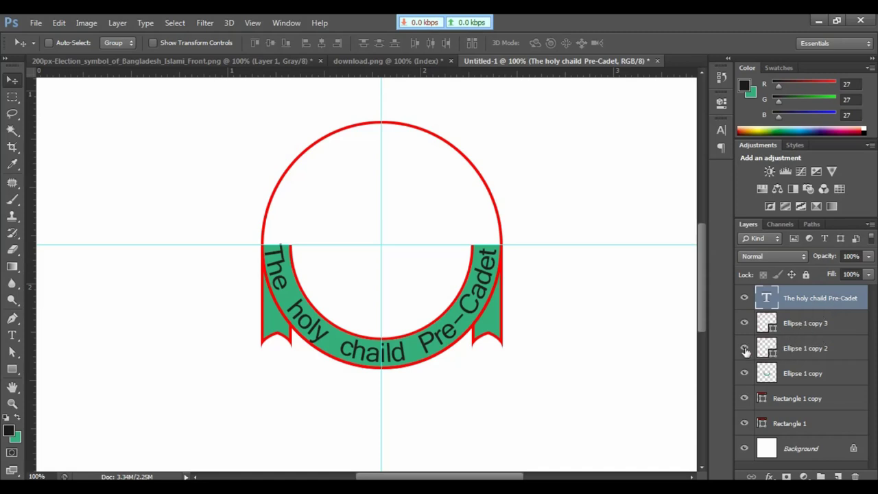
Scale Ellipse 1 copy 2 down around its centre, undoing a stray rectangle.
left_click(808, 352)
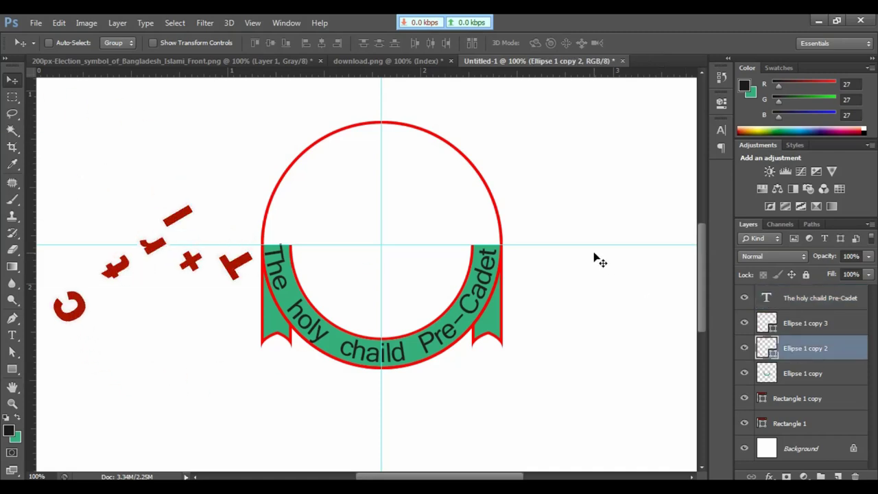
key("ctrl+t")
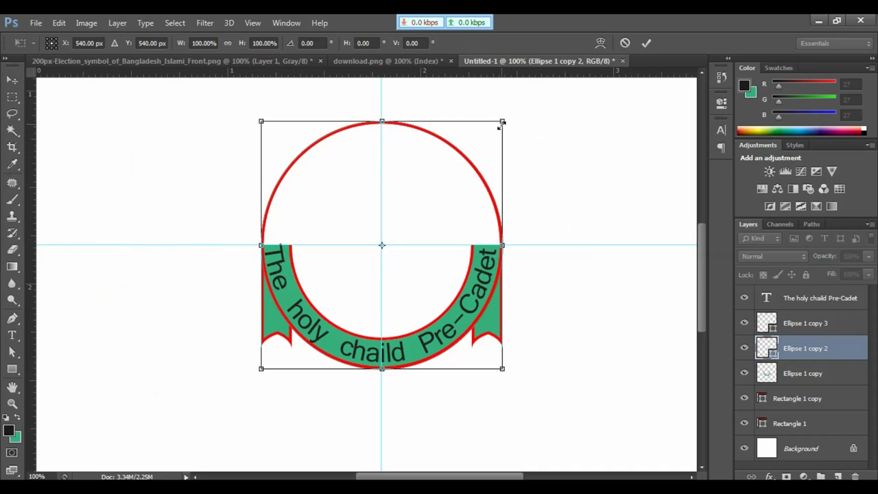
left_click_drag(502, 122, 472, 152)
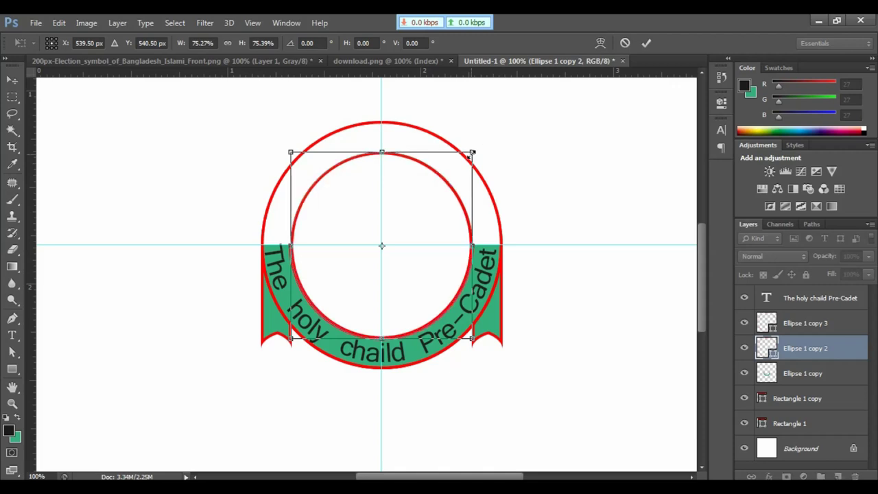
key("Return")
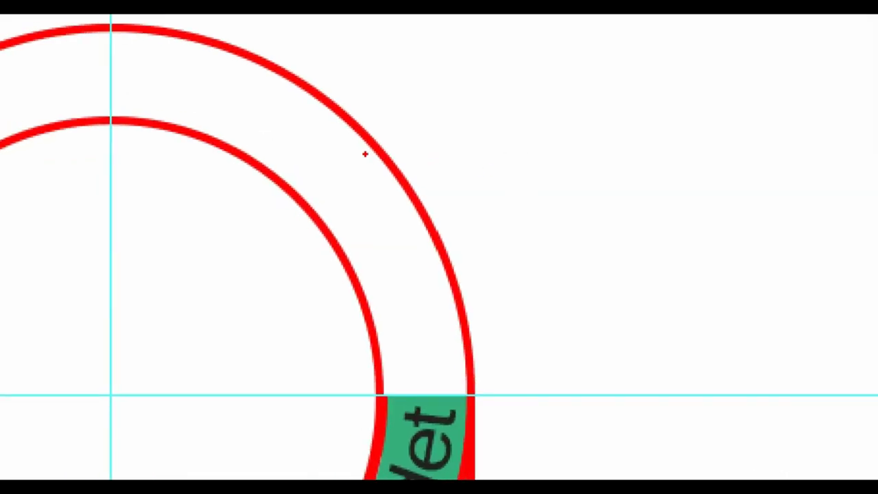
left_click_drag(365, 153, 450, 211)
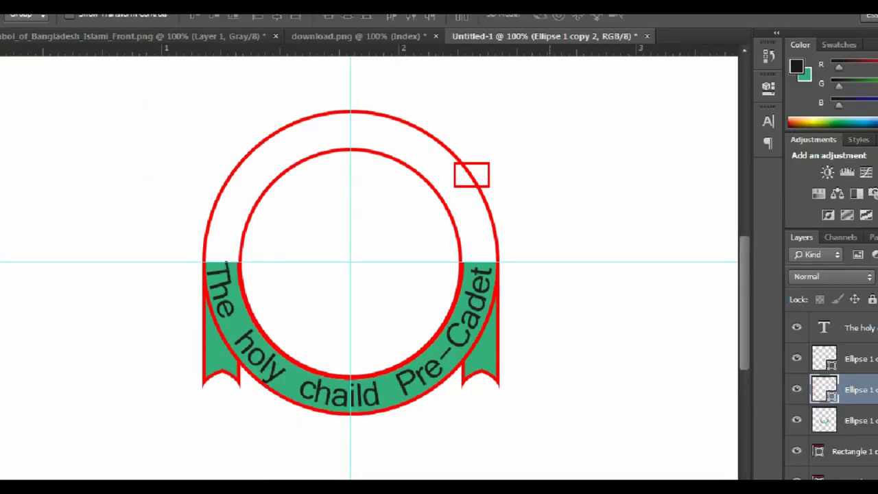
key("ctrl+z")
key("v")
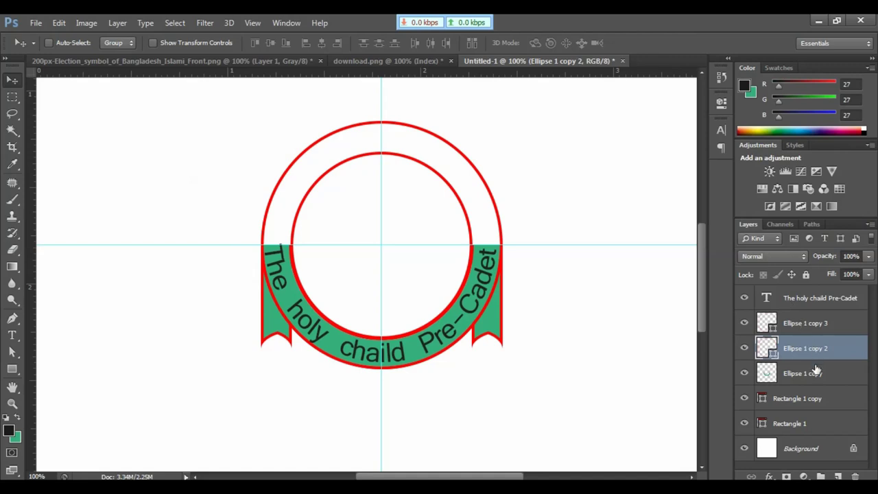
Shrink Ellipse 1 copy 3 to about 57% into a smaller concentric ring.
left_click(792, 328)
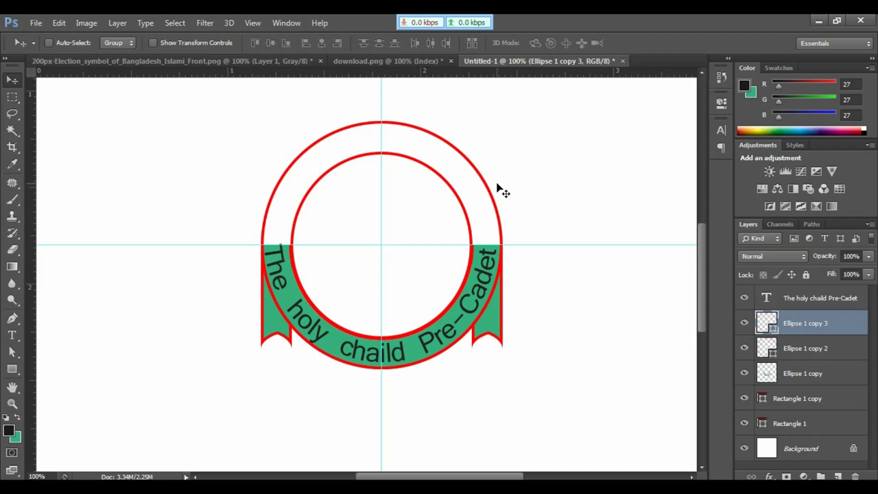
key("ctrl+t")
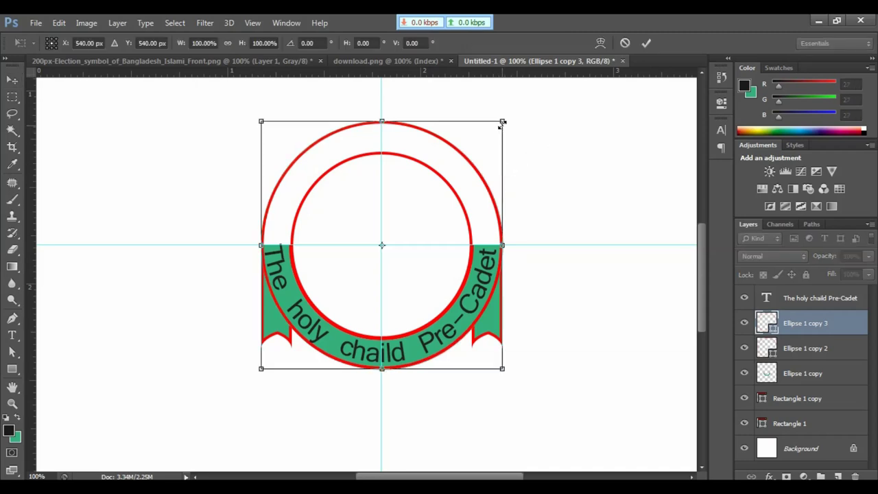
left_click_drag(503, 122, 455, 183)
key("Return")
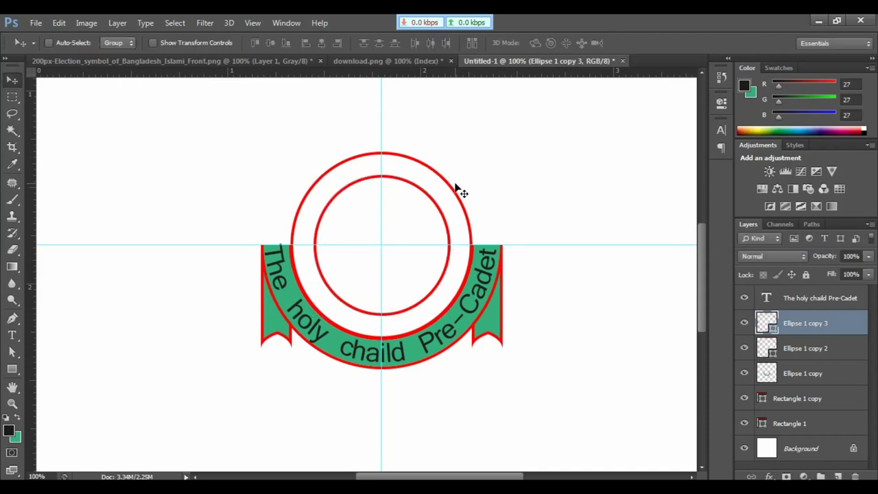
key("ctrl+h")
key("ctrl+plus")
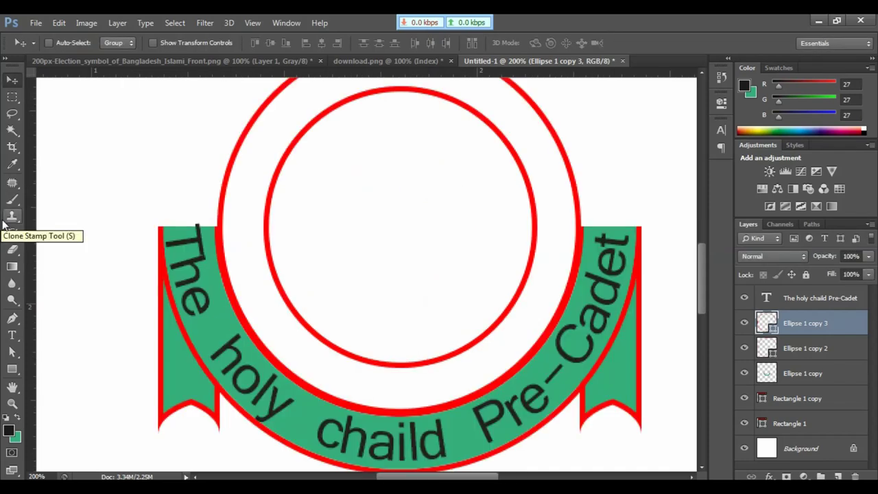
Choose the leaf ornament in the Custom Shape tool and draw it in the inner circle's centre.
key("ctrl+minus")
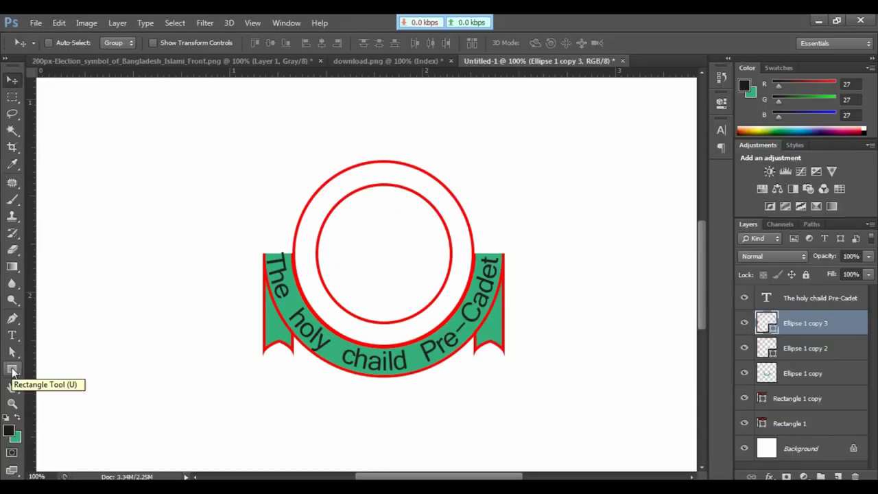
left_click(37, 370)
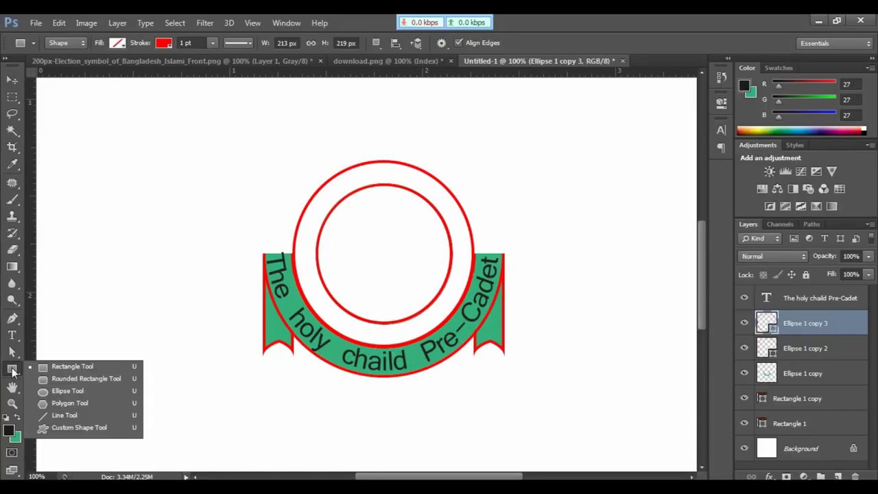
left_click(74, 427)
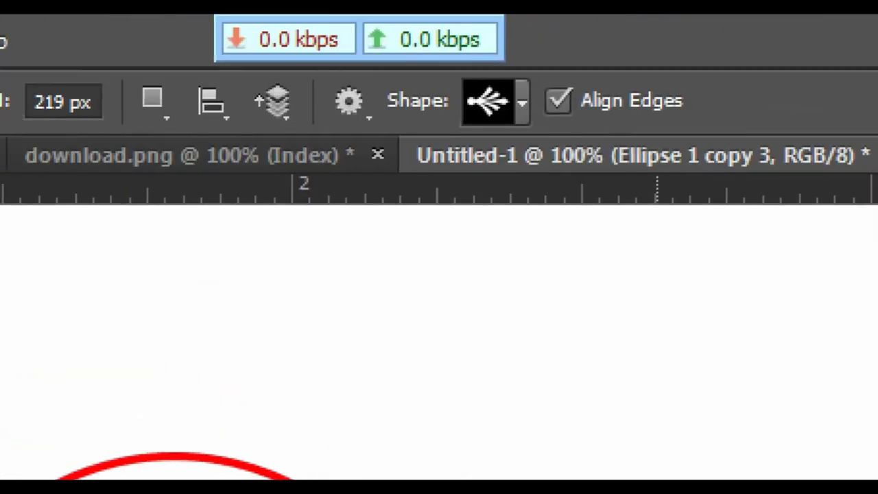
mouse_move(487, 19)
left_mouse_down()
mouse_move(481, 53)
mouse_move(466, 70)
mouse_move(529, 127)
left_mouse_up()
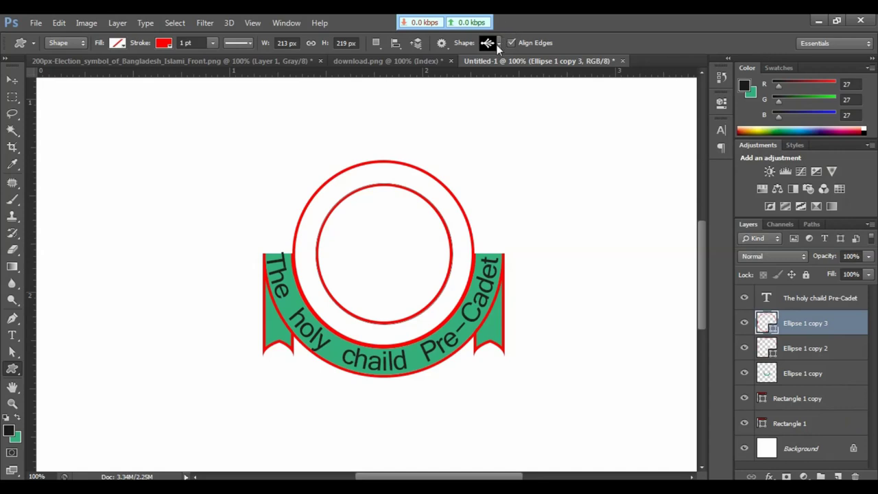
left_click(521, 102)
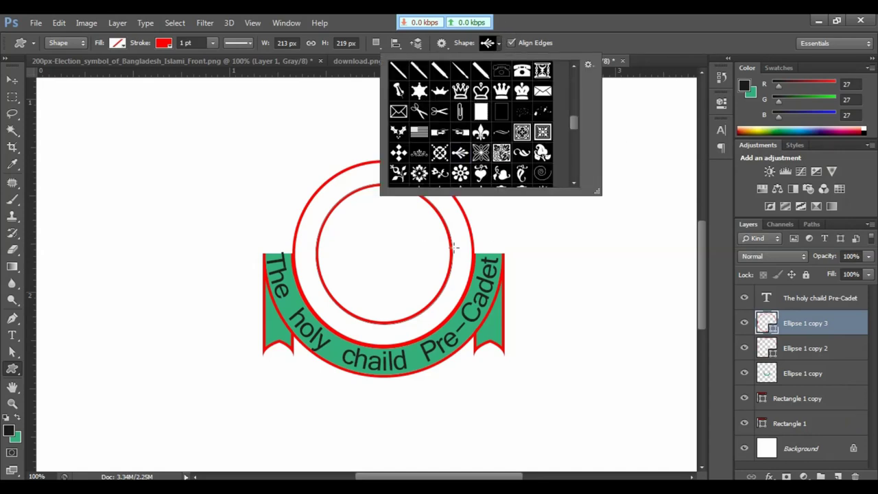
left_click_drag(384, 233, 413, 256)
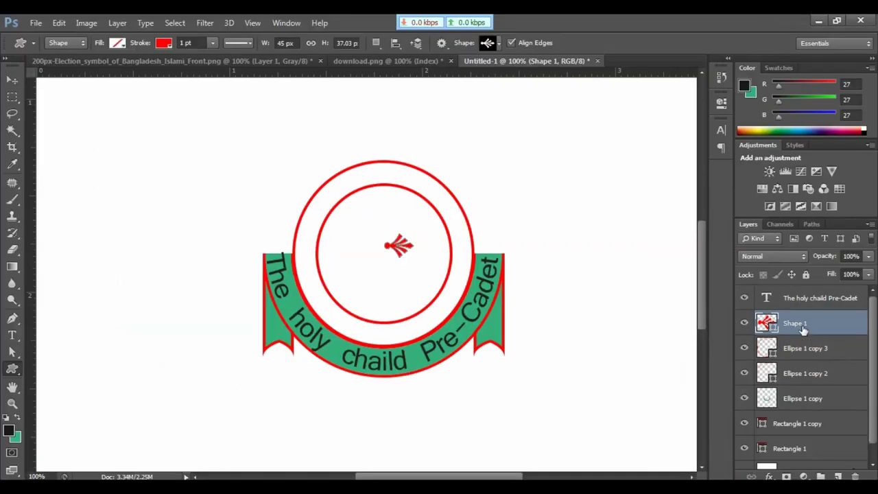
Rasterize the ornament's layer and rotate the leaf sprig.
right_click(802, 330)
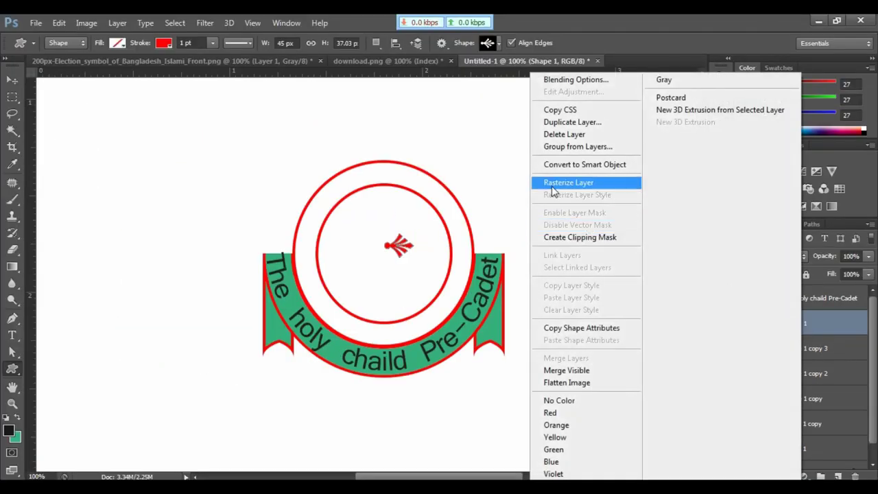
left_click(552, 184)
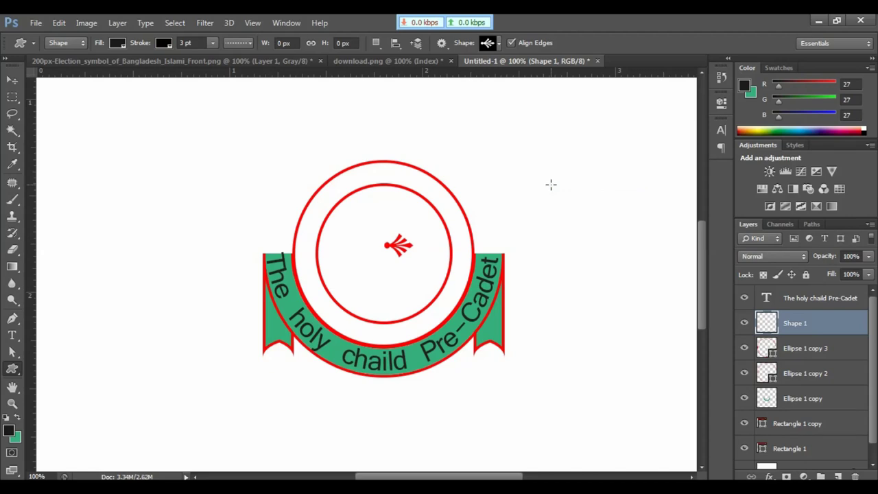
key("ctrl+plus")
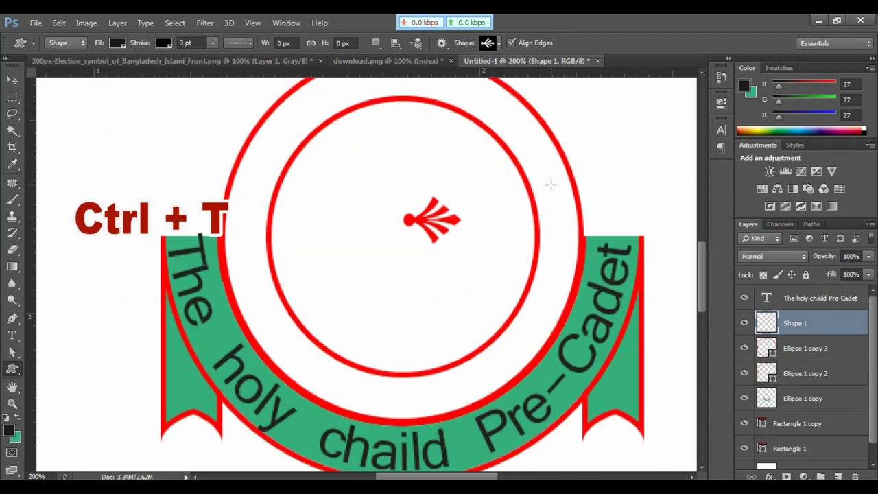
key("ctrl+t")
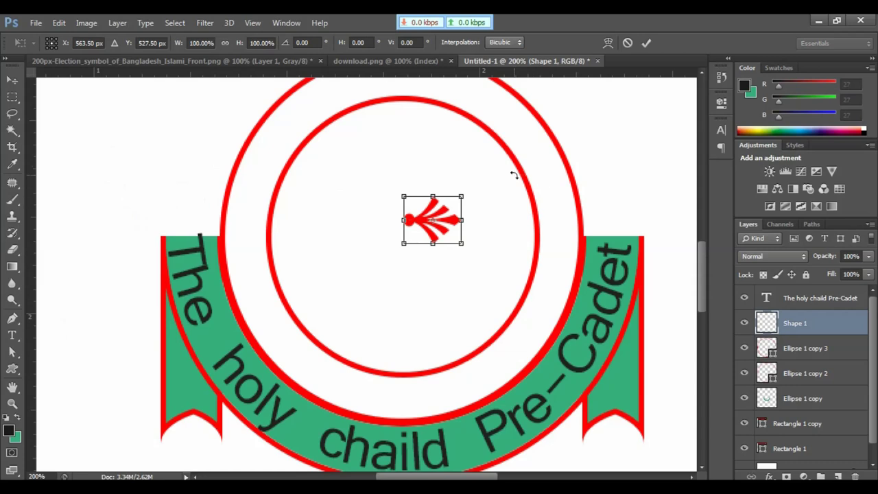
left_click_drag(514, 175, 478, 158)
key("Return")
Move the sprig to the ring's bottom, scale it to 71%, and duplicate it just to the right.
key("v")
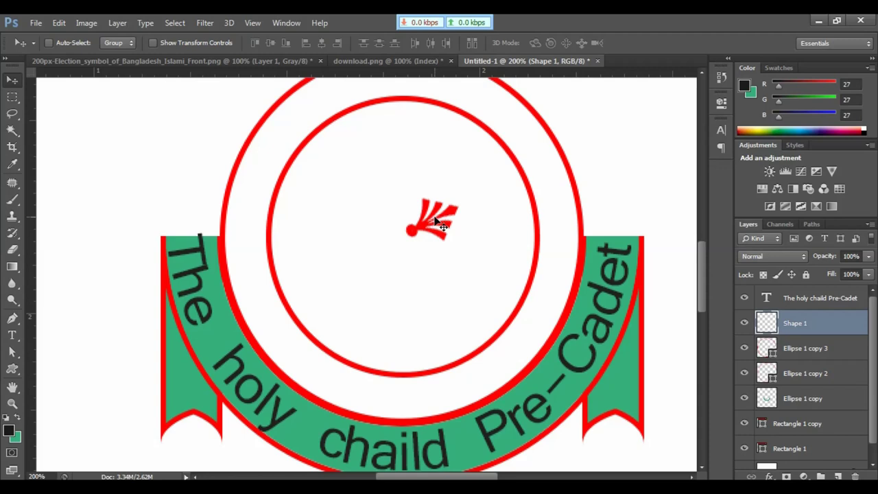
left_click_drag(435, 218, 453, 390)
key("ctrl+t")
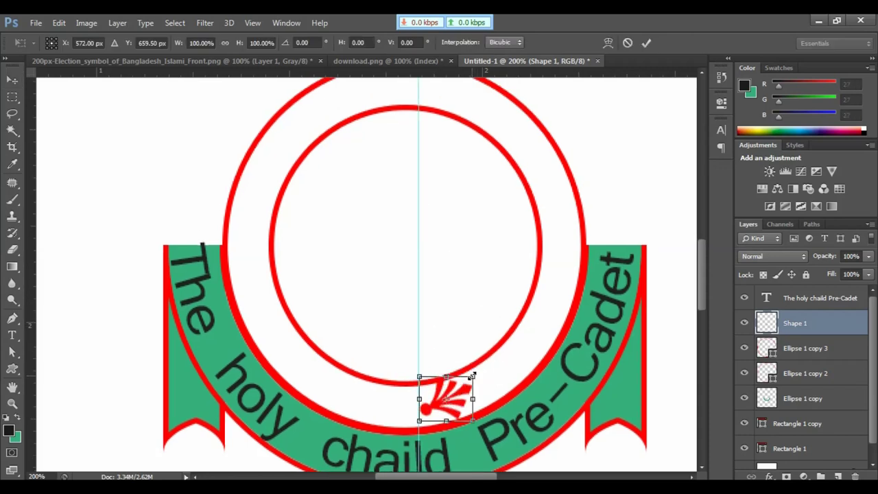
left_click_drag(472, 376, 466, 382)
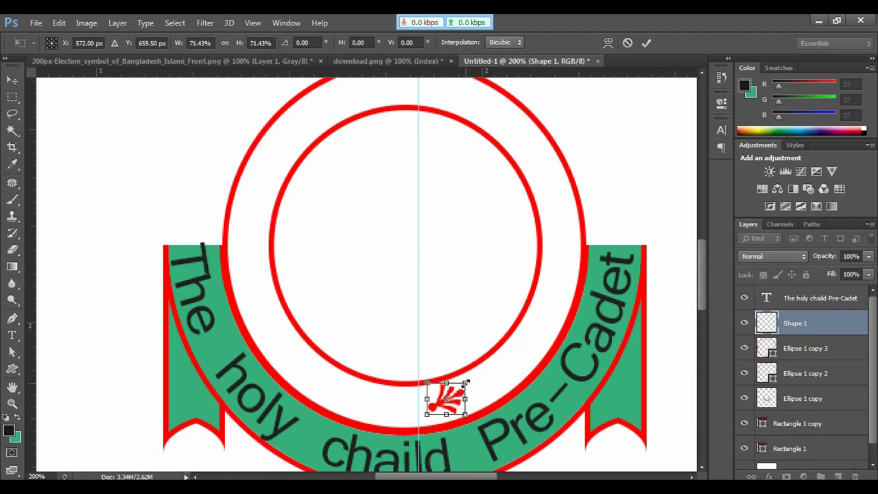
key("Return")
key("Left")
key("Left")
key("Left")
key("Left")
key("Left")
key("Left")
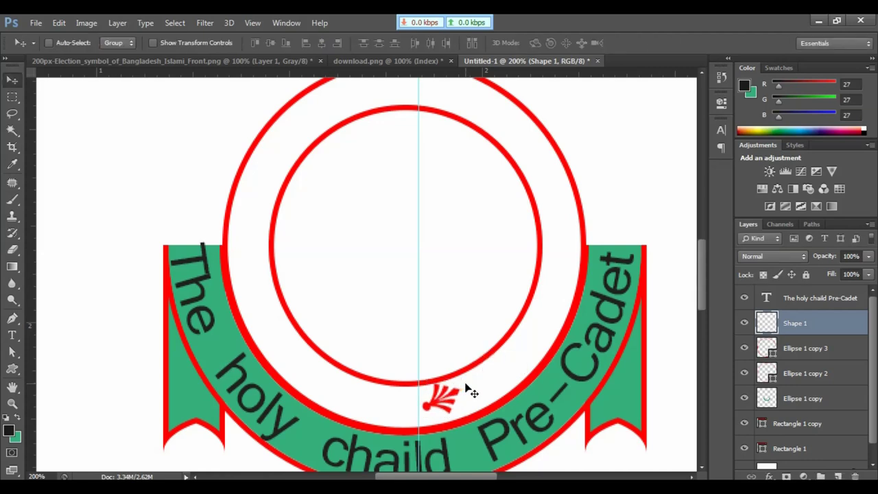
key("Down")
key("Down")
key("Down")
key("Down")
key("Left")
key("Left")
key("Down")
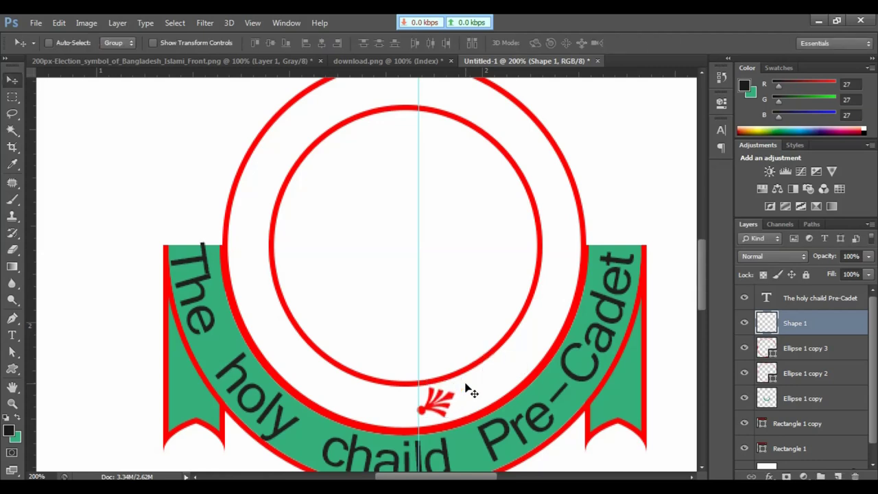
key("Down")
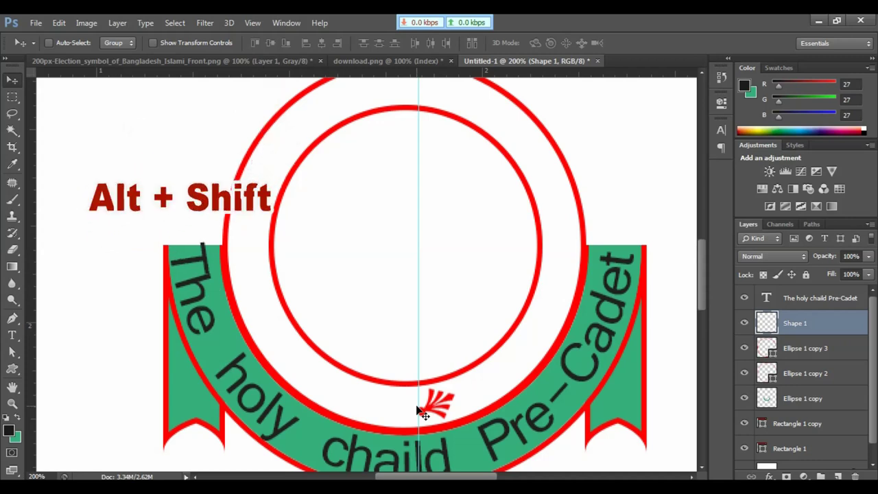
left_click_drag(418, 409, 464, 396)
Place tilted copies of the sprig up the lower right side of the ring.
key("Down")
key("Down")
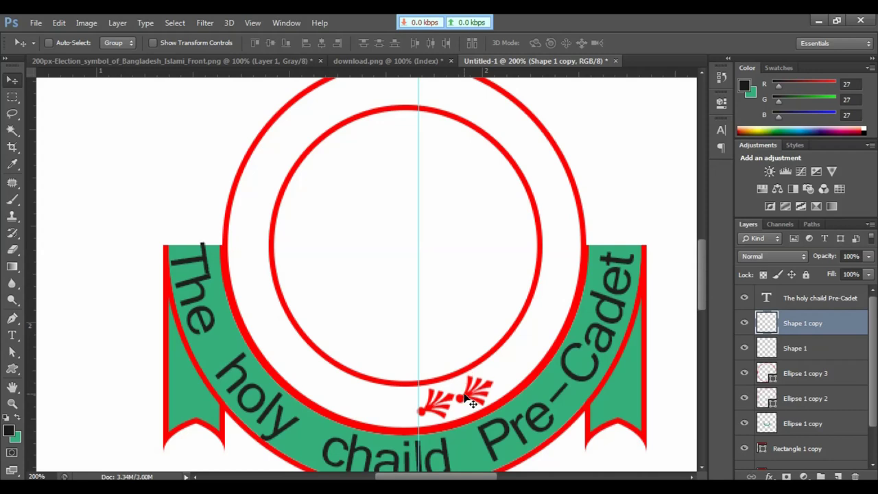
left_click_drag(480, 400, 591, 259)
key("ctrl+t")
key("Return")
key("ctrl+t")
key("Return")
left_click_drag(566, 288, 559, 208, "alt")
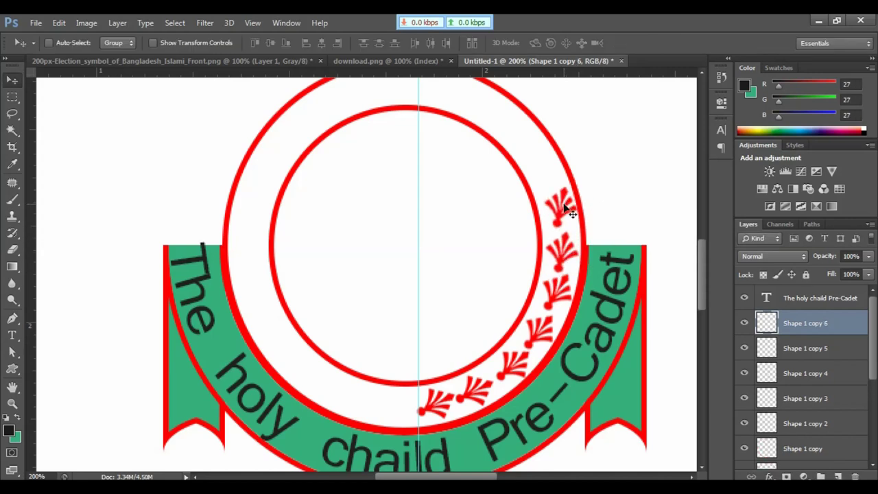
key("ctrl+t")
left_click_drag(614, 182, 618, 182)
key("Return")
Add more rotated sprig copies toward the ring's top, up to Shape 1 copy 9.
left_click_drag(556, 223, 538, 164, "alt")
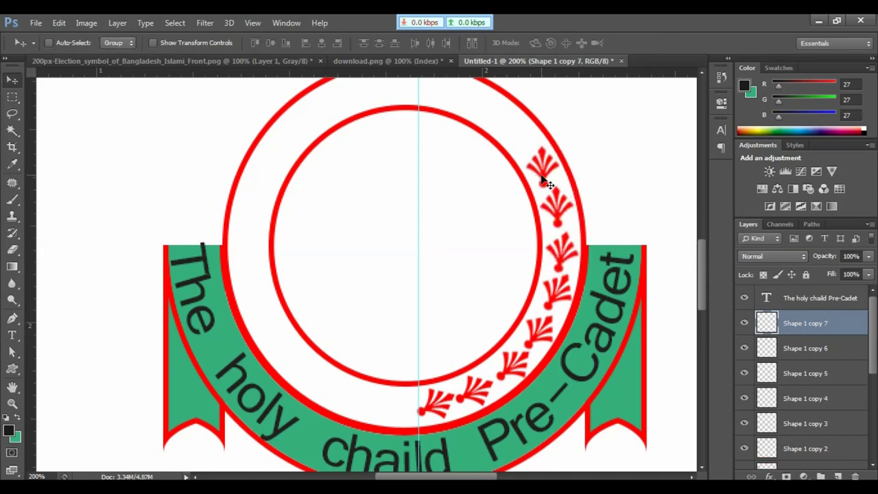
key("ctrl+t")
left_click_drag(604, 158, 594, 137)
key("Return")
scroll(549, 210, "up", 2)
left_click_drag(549, 209, 535, 187, "alt")
key("ctrl+t")
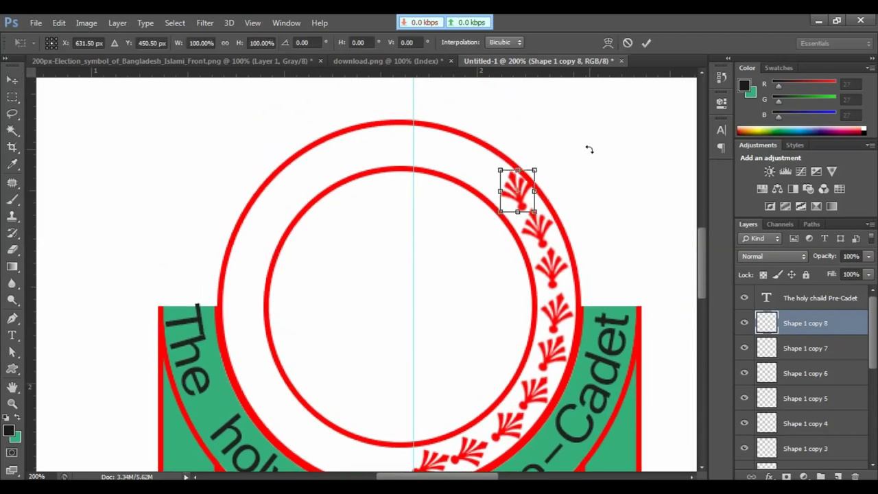
left_click_drag(588, 147, 584, 131)
key("Return")
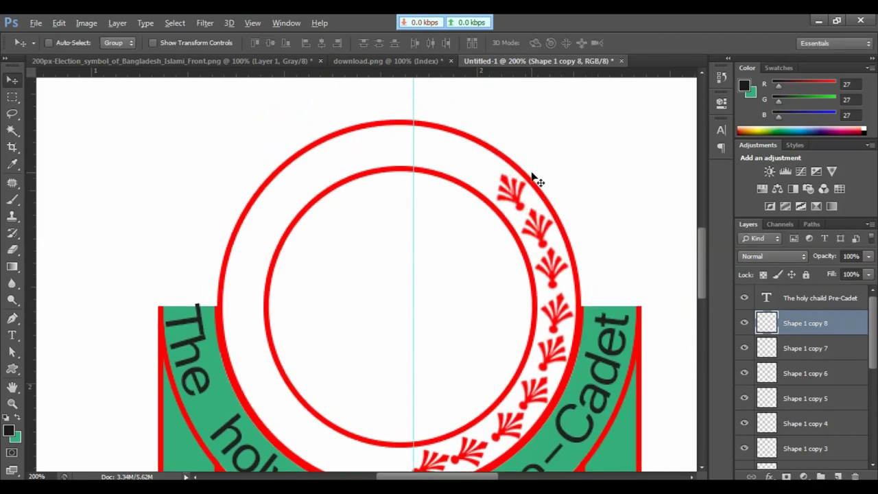
key("ctrl+t")
left_click_drag(538, 180, 533, 133, "alt")
key("Return")
key("ctrl+minus")
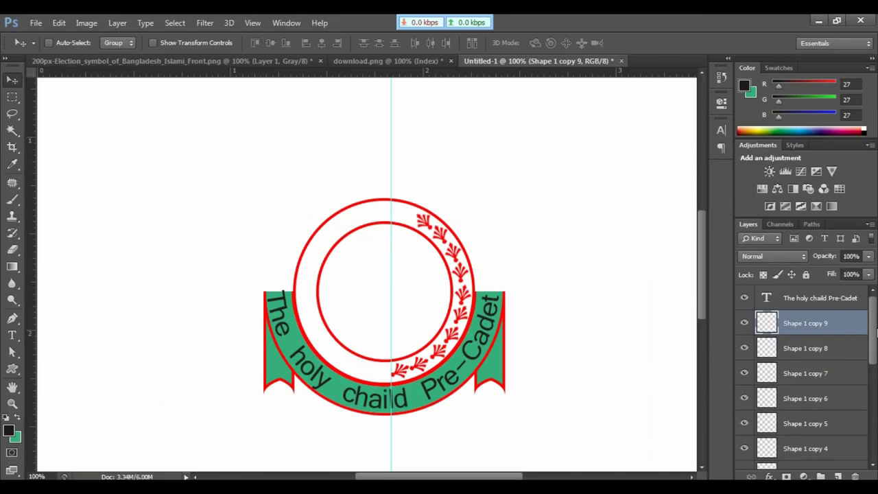
Merge the sprig layers into a single leaf arc layer.
scroll(807, 406, "down", 5)
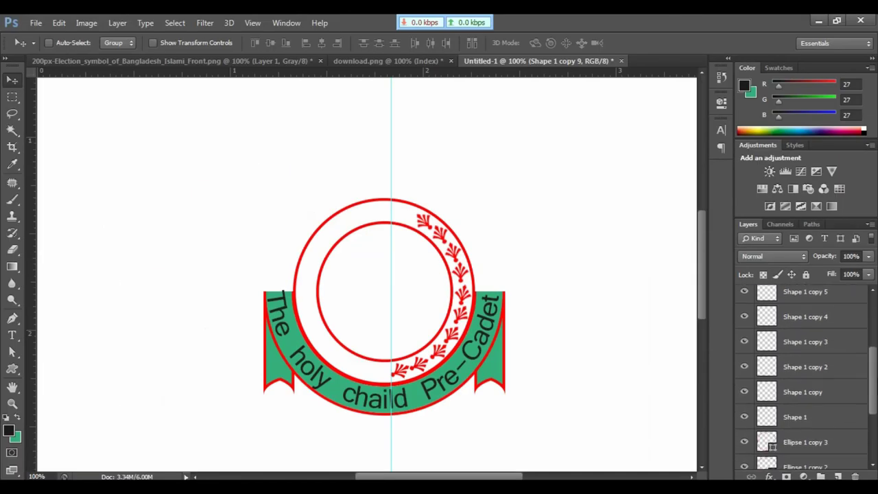
left_click(808, 406, "shift")
left_click_drag(873, 381, 876, 343)
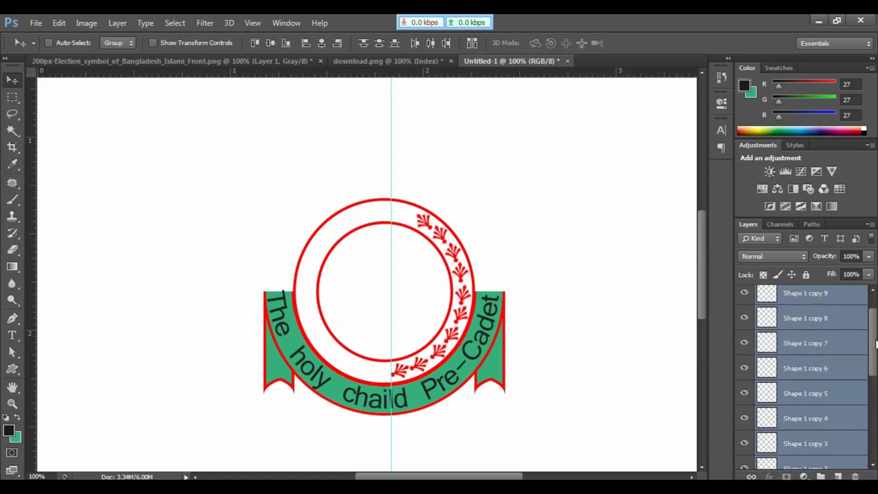
key("ctrl+e")
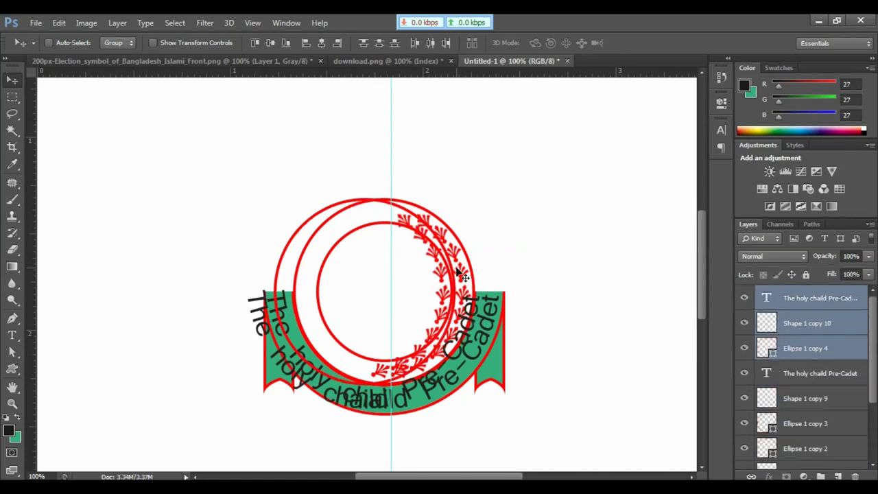
left_click_drag(461, 274, 636, 274)
key("ctrl+alt+z")
key("ctrl+alt+z")
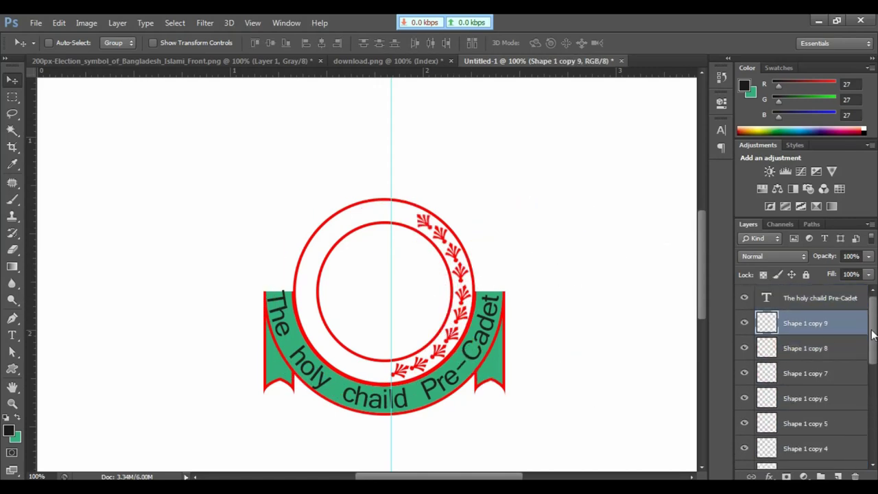
scroll(755, 424, "down", 3)
left_click(789, 423)
scroll(789, 423, "up", 3)
left_click(811, 324)
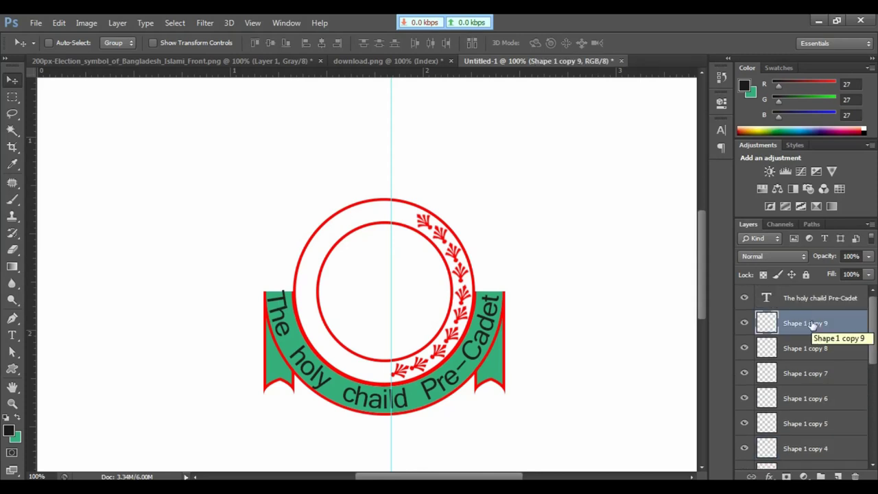
key("ctrl+e")
key("ctrl+e")
key("ctrl+e")
key("ctrl+e")
key("ctrl+e")
key("ctrl+e")
key("ctrl+e")
key("ctrl+e")
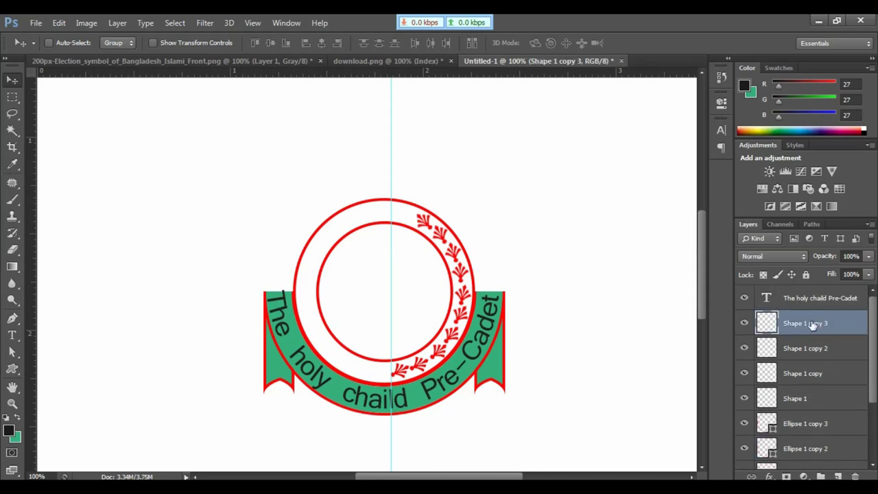
Place a flipped, resized copy of the leaf arc on the ring's left side.
left_click_drag(459, 280, 366, 181)
key("ctrl+z")
key("ctrl+t")
left_click_drag(270, 234, 359, 314)
key("Return")
key("ctrl+t")
left_click_drag(316, 212, 300, 196)
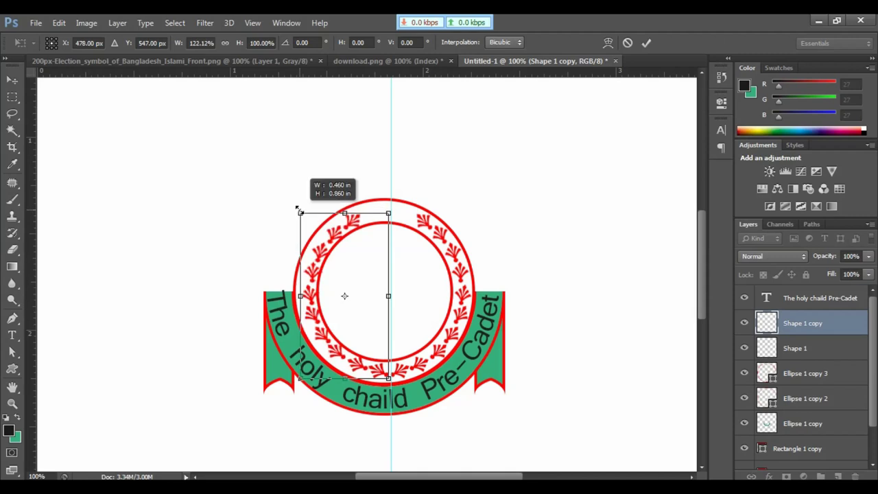
key("Return")
Draw a custom outline star with a red stroke and no fill inside the ring.
key("u")
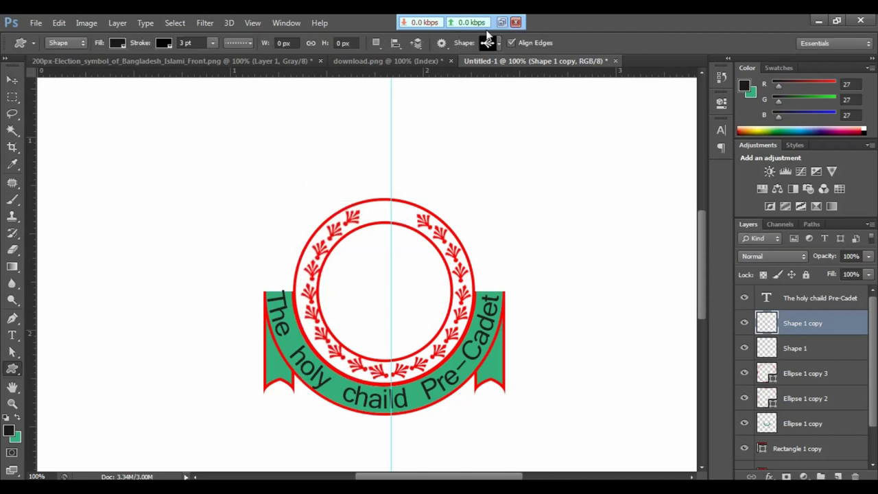
left_click(488, 42)
mouse_move(572, 122)
left_mouse_down()
mouse_move(576, 157)
mouse_move(577, 94)
mouse_move(577, 127)
left_mouse_up()
left_click(481, 149)
left_click(399, 221)
left_click_drag(372, 242, 390, 262)
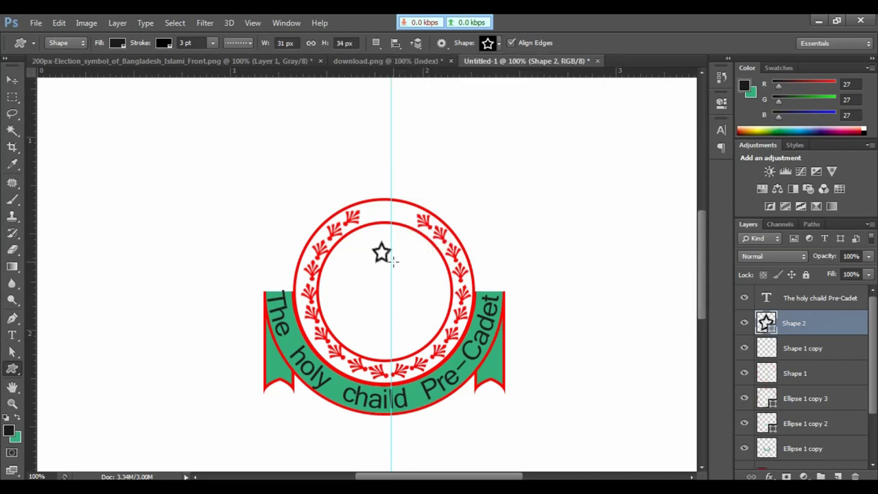
key("ctrl+plus")
left_click(164, 42)
left_click(104, 103)
left_click(117, 43)
left_click(63, 68)
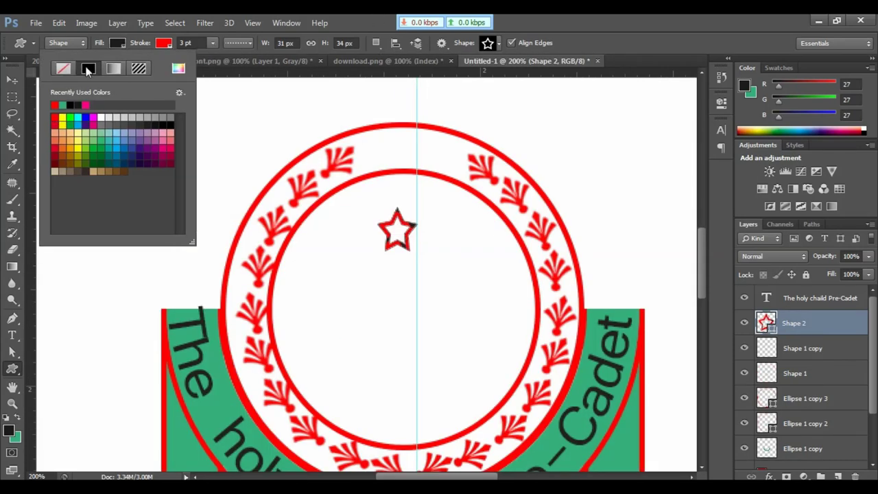
left_click(238, 42)
Move the star up onto the ring, shrinking and tilting it to fit.
key("Escape")
key("v")
left_click_drag(346, 230, 330, 144)
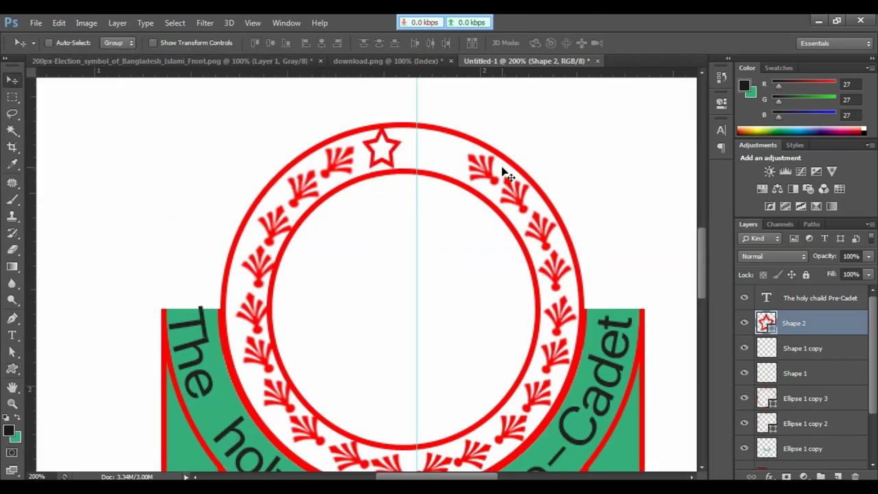
key("ctrl+t")
mouse_move(435, 144)
left_mouse_down()
mouse_move(384, 141)
mouse_move(408, 155)
mouse_move(443, 153)
left_mouse_up()
key("Return")
Select the Shape 2 copy star layer and drag the vertical guide off the canvas.
right_click(398, 145)
left_click(415, 151)
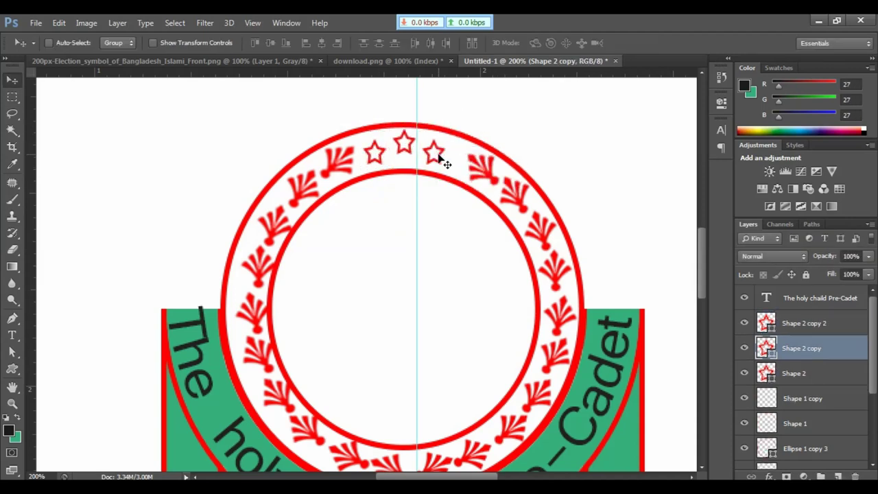
key("ctrl+minus")
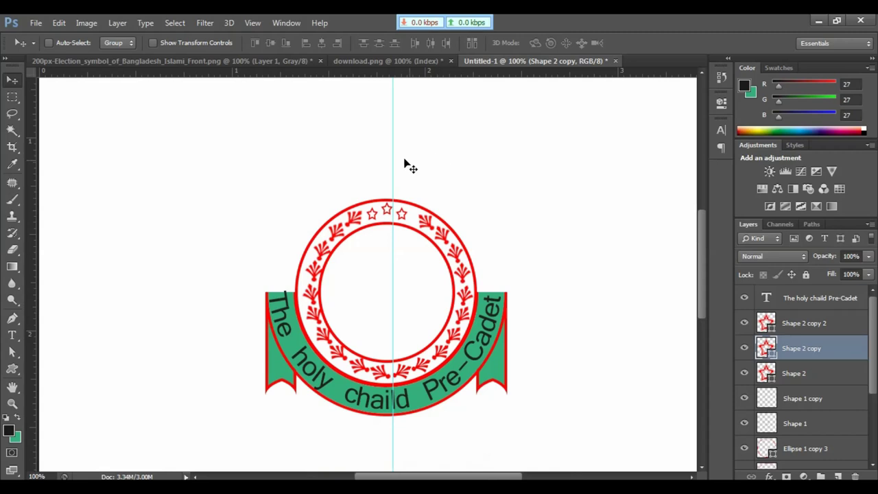
left_click_drag(392, 157, 21, 152)
key("ctrl+plus")
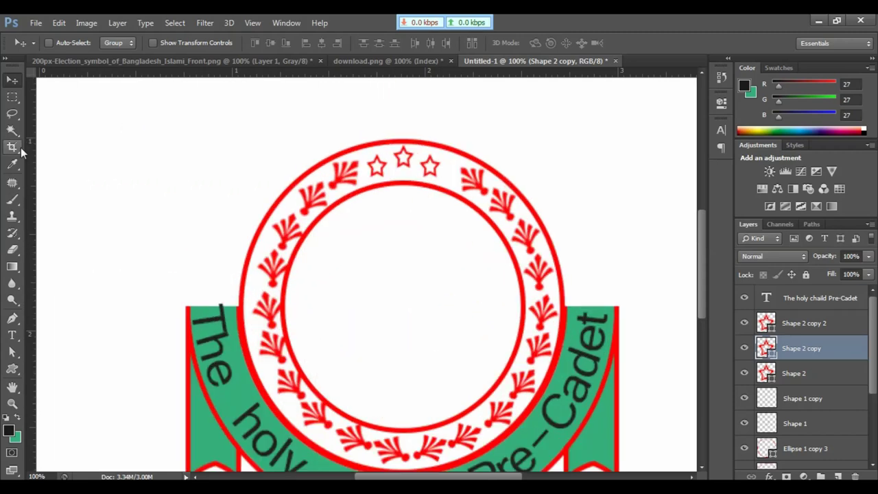
key("ctrl+minus")
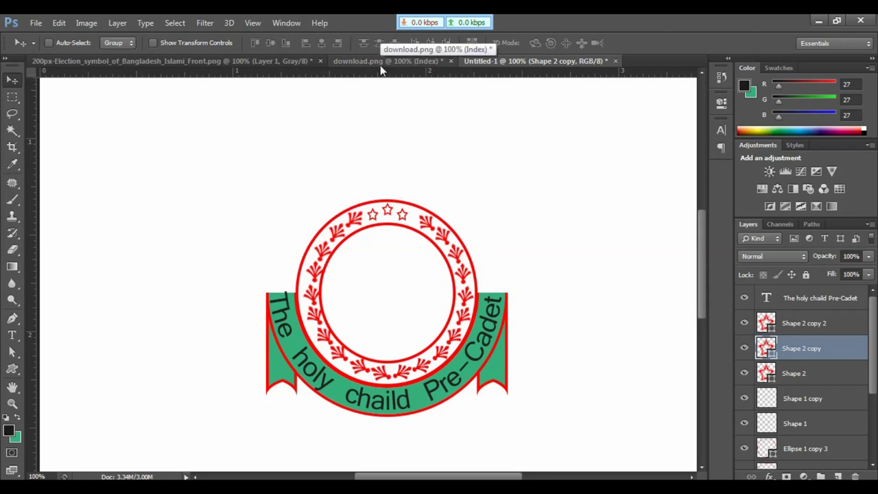
Drag the open-book outline from download.png into the badge document.
left_click(283, 60)
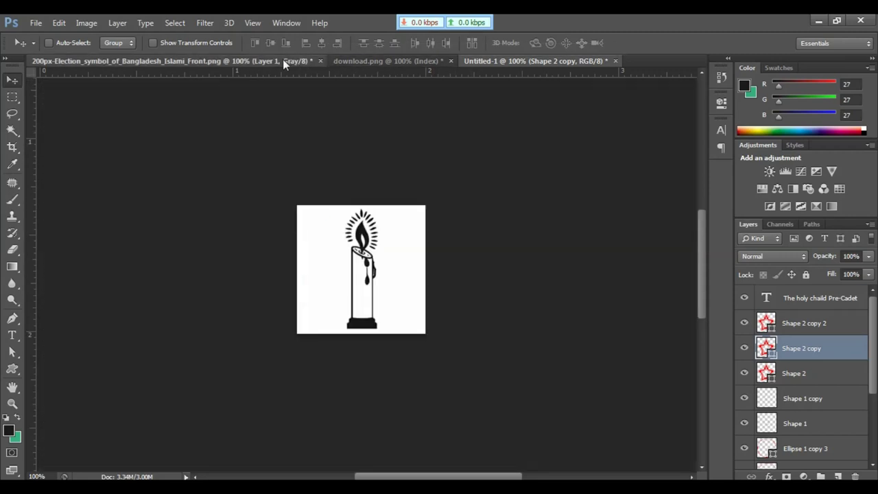
left_click(360, 62)
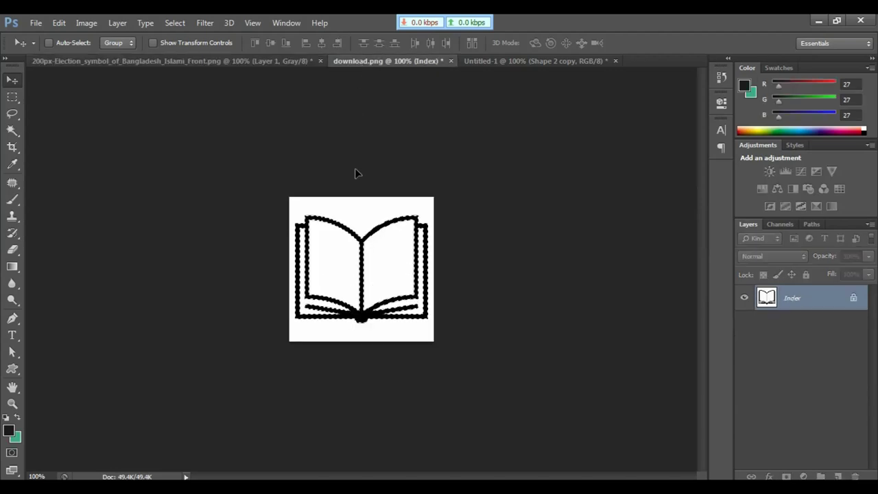
left_click_drag(407, 220, 404, 264)
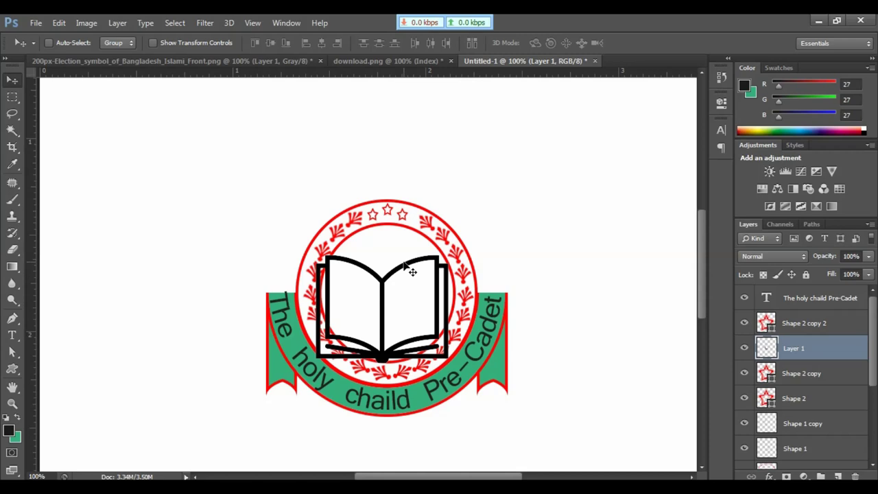
Scale the book to about 63% and nudge it into the centre of the inner ring.
key("ctrl+t")
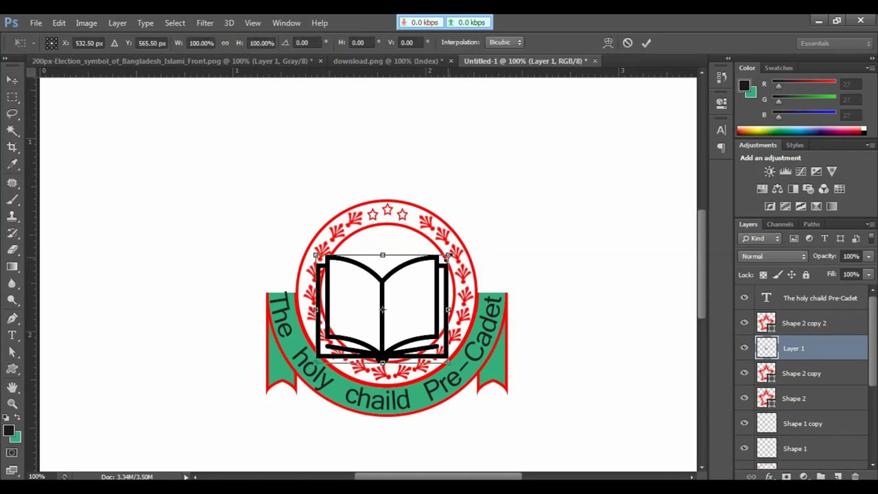
left_click_drag(448, 256, 426, 278)
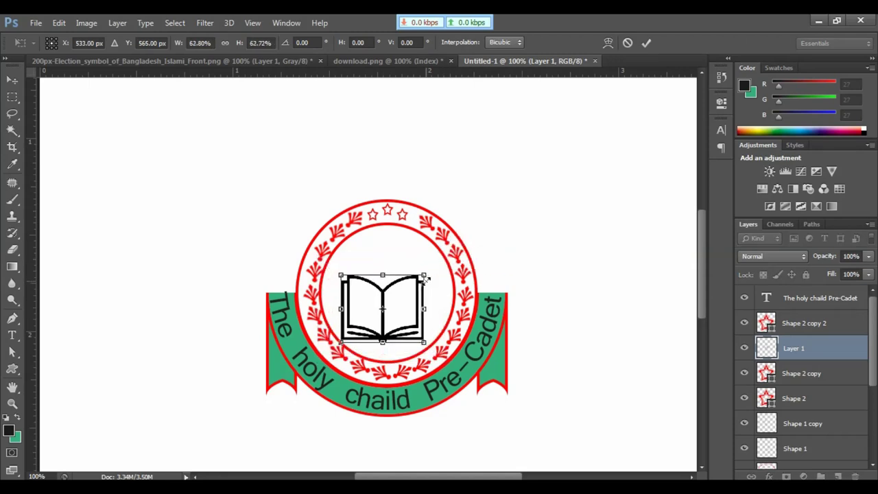
key("Return")
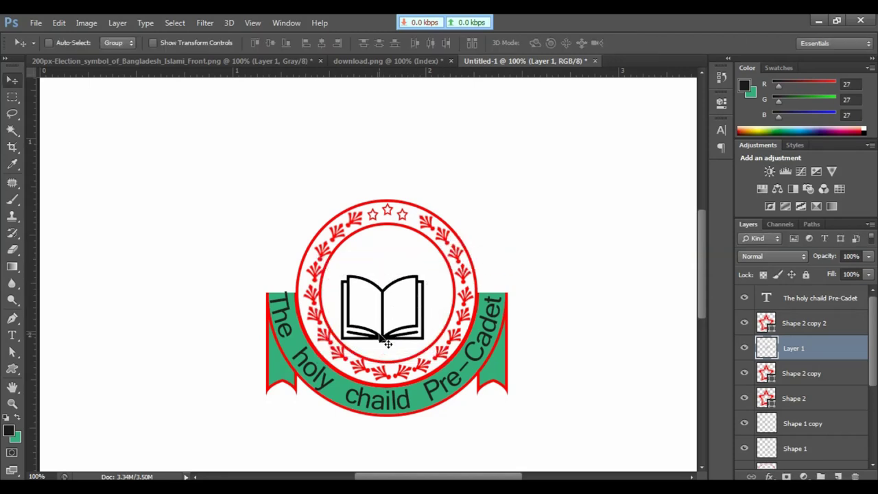
left_click_drag(380, 336, 387, 335)
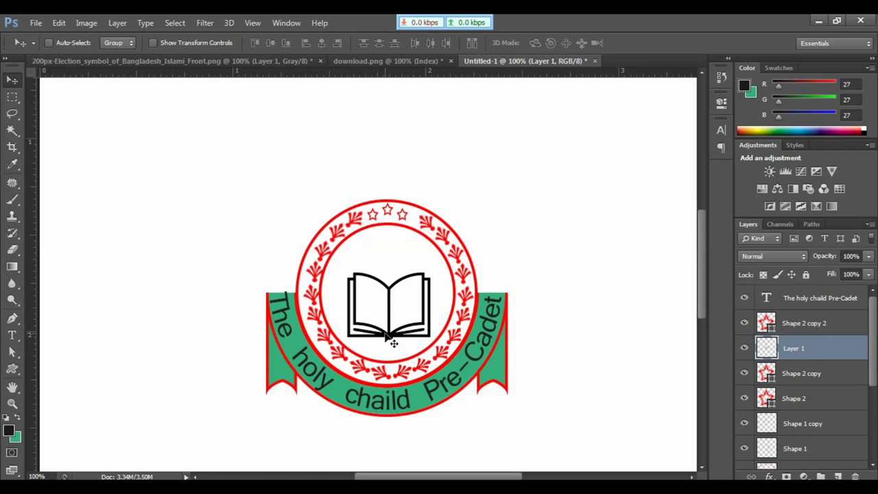
key("Down")
key("Down")
key("Down")
key("Down")
key("Down")
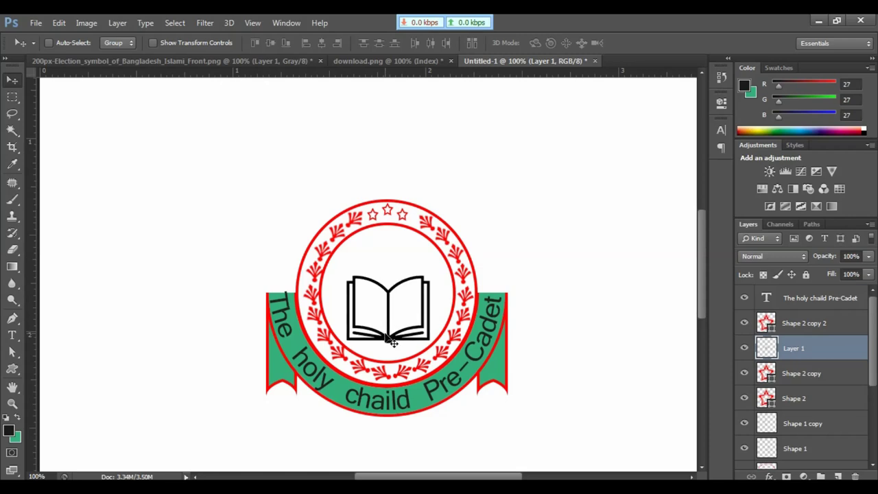
key("Left")
key("Left")
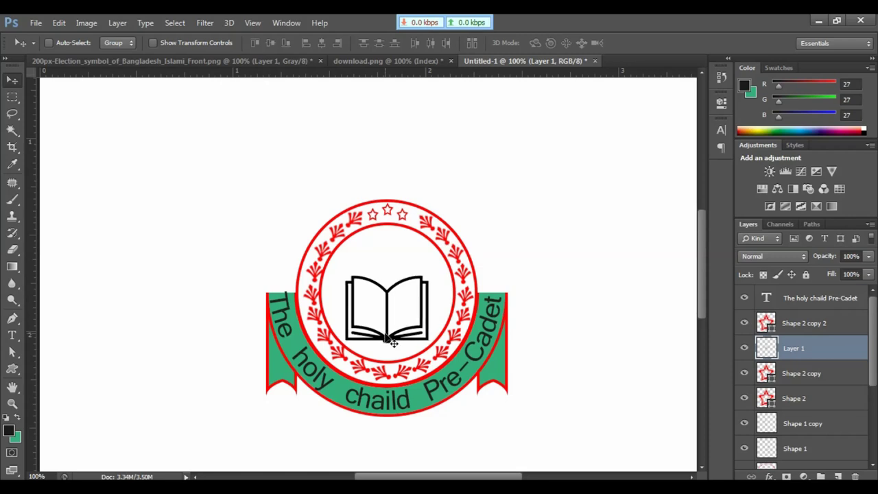
Drag the candle from the election symbol image into the badge document.
left_click(339, 60)
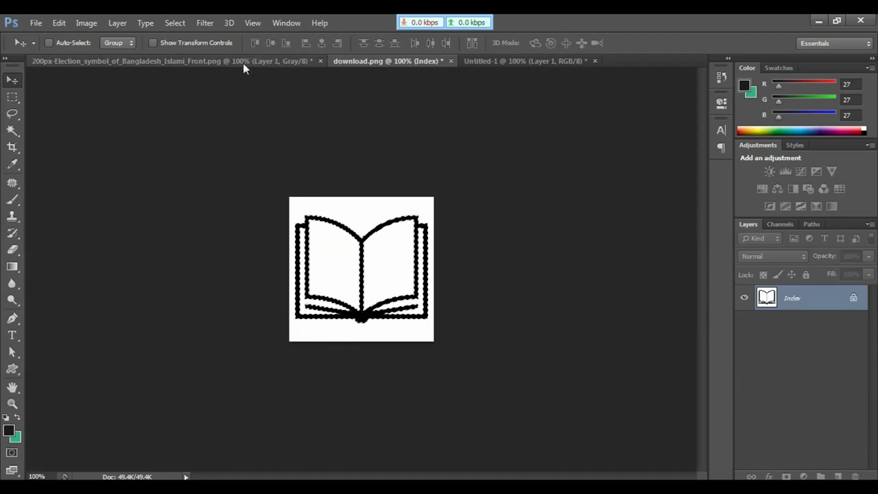
left_click(244, 62)
left_click_drag(376, 265, 401, 274)
Scale the candle to about 78% and stack the book layer above it.
key("ctrl+plus")
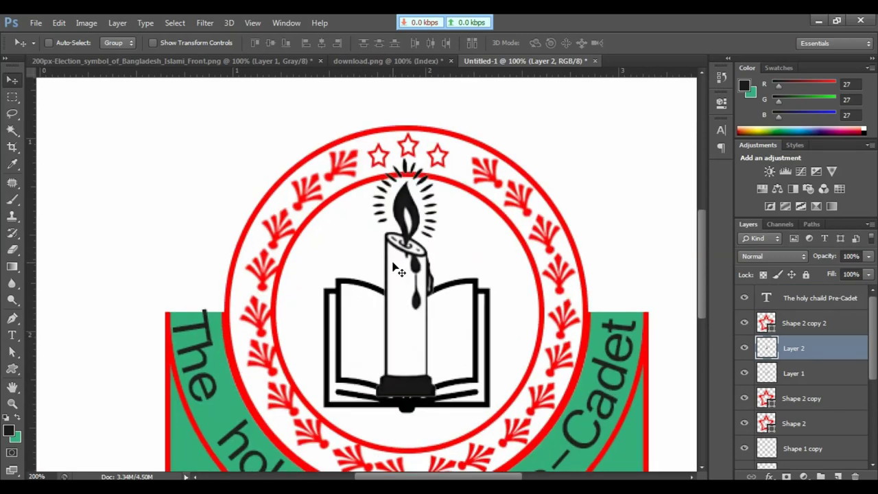
key("ctrl+t")
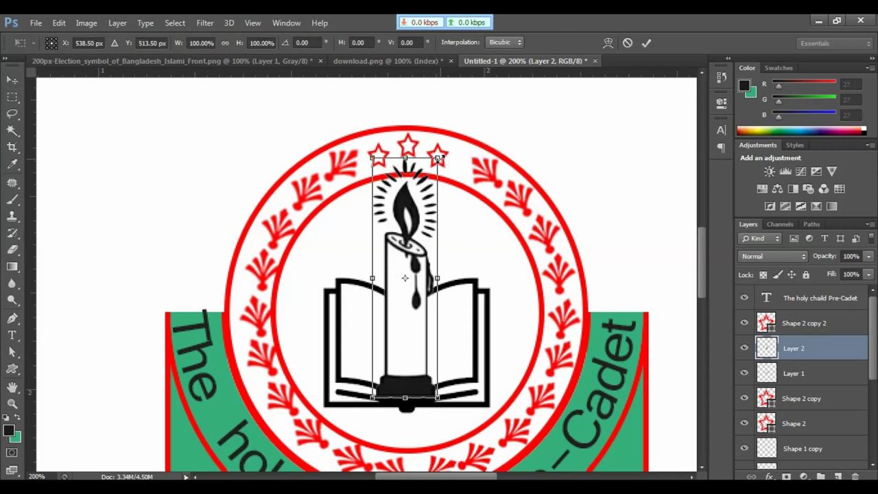
left_click_drag(437, 159, 427, 181)
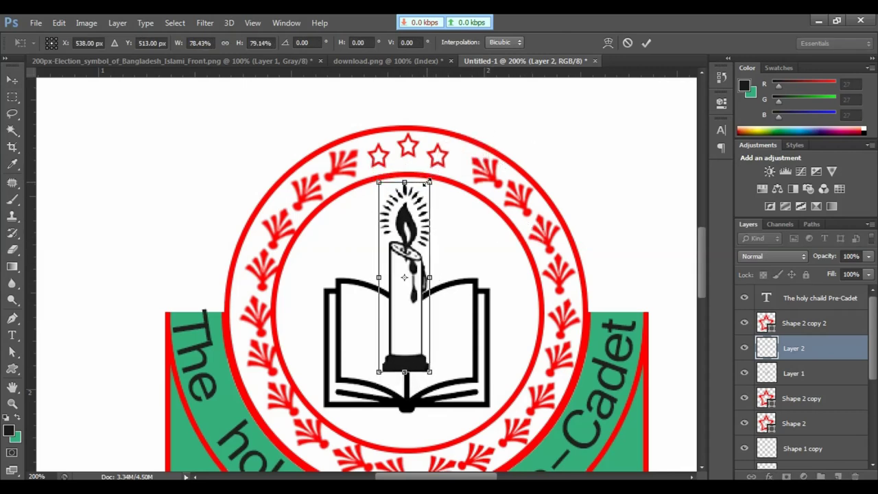
key("Return")
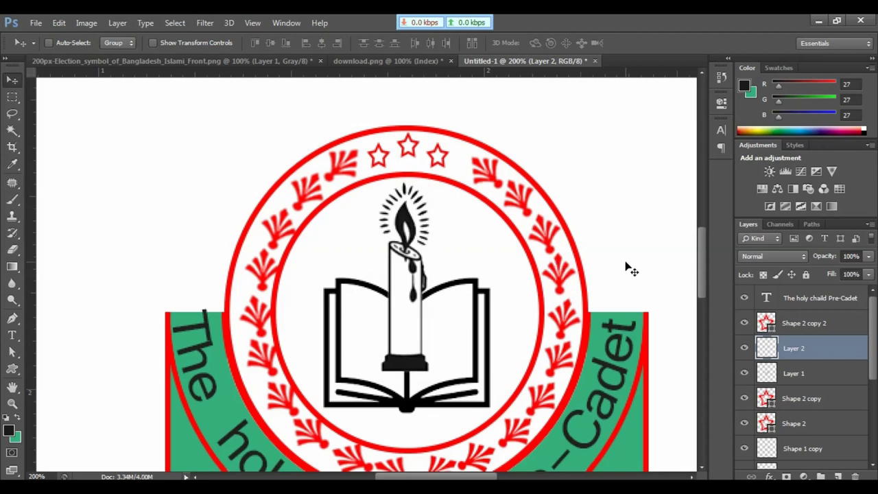
left_click_drag(812, 376, 805, 348)
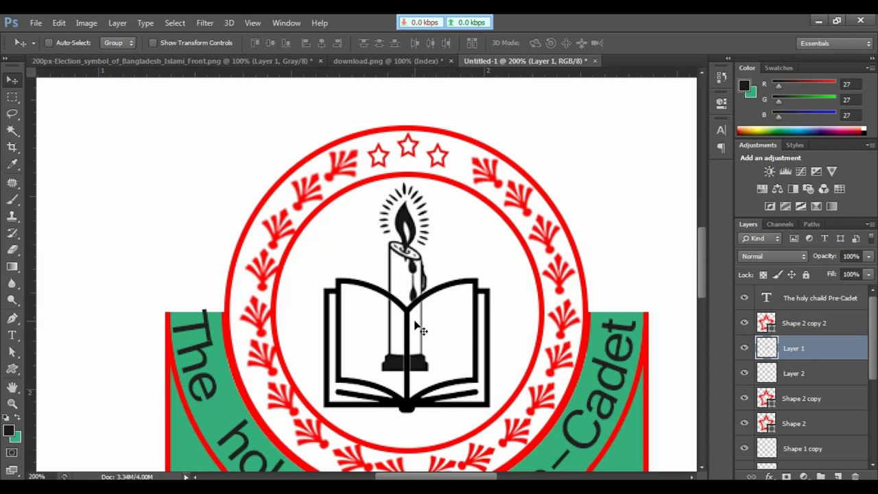
Reduce Layer 2's candle to about 77.5% and raise it slightly behind the book's spine.
left_click(813, 378)
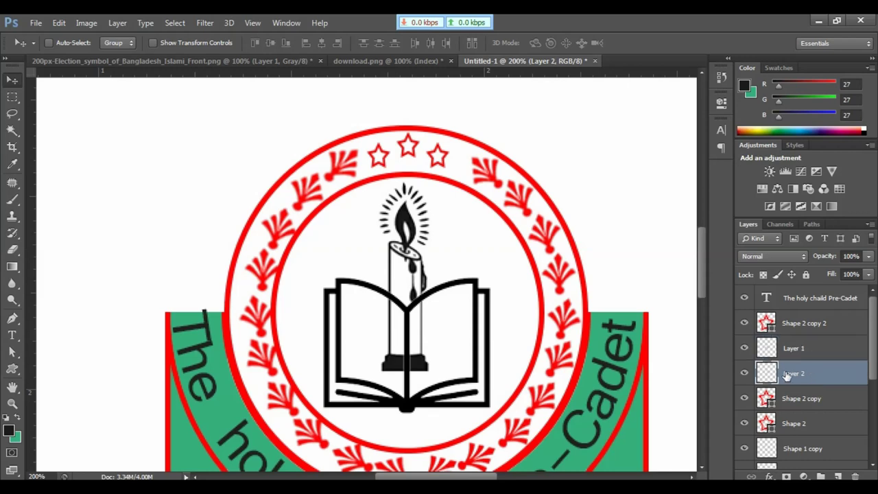
left_click(744, 374)
left_click(744, 374)
key("ctrl+t")
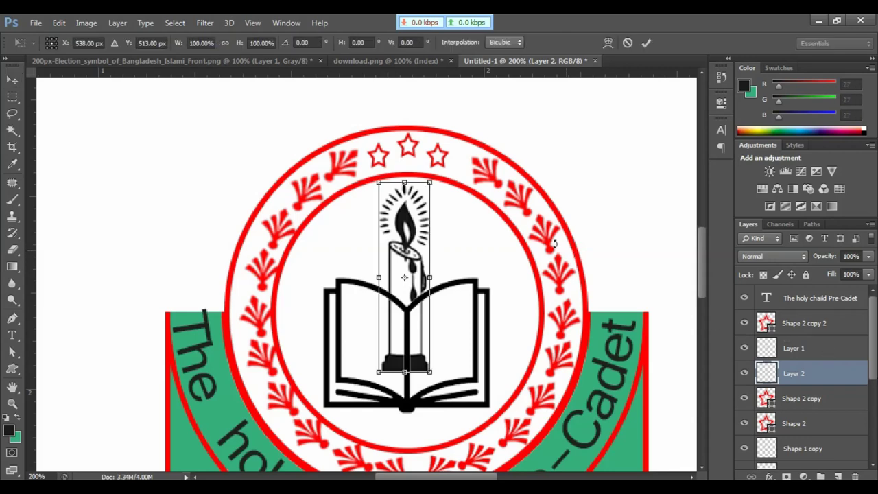
left_click_drag(430, 183, 422, 203)
key("Return")
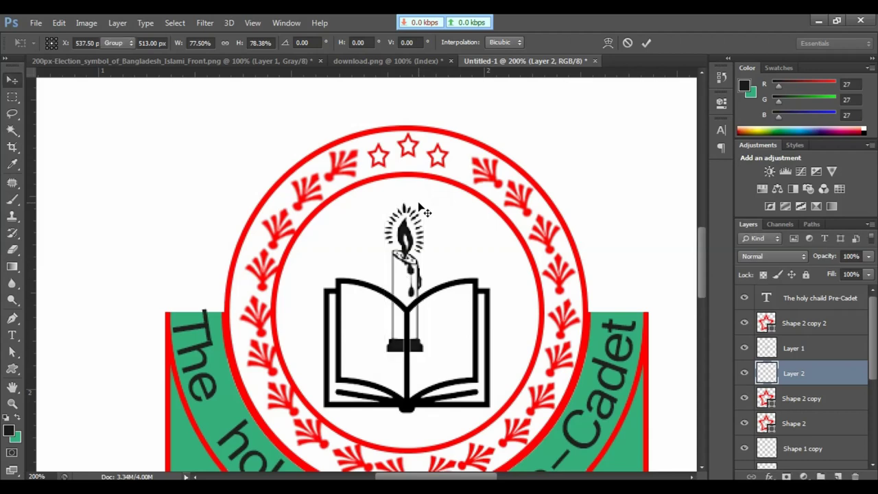
left_click_drag(412, 276, 409, 265)
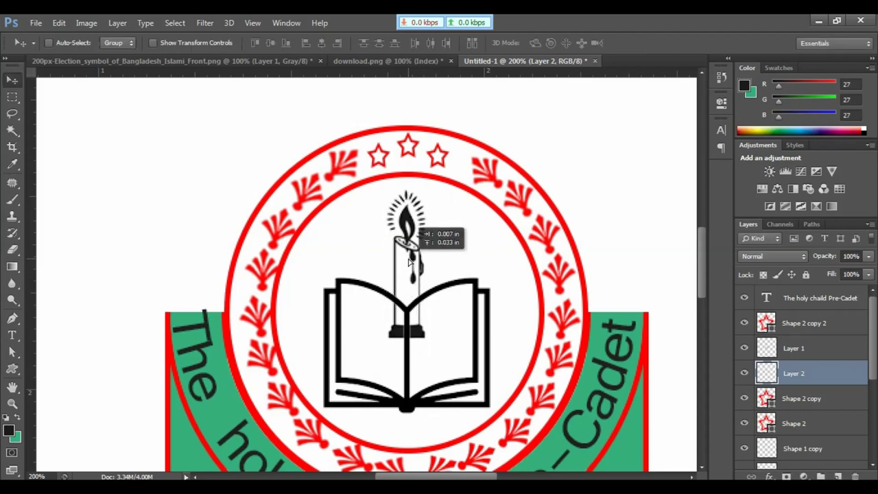
key("ctrl+plus")
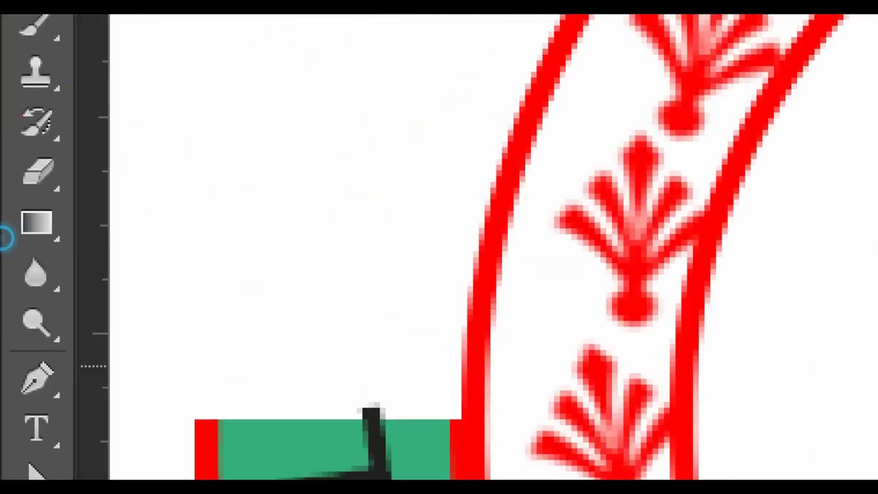
Erase the candle's base and lower outlines inside the book on Layer 2 with a size-20 eraser.
key("e")
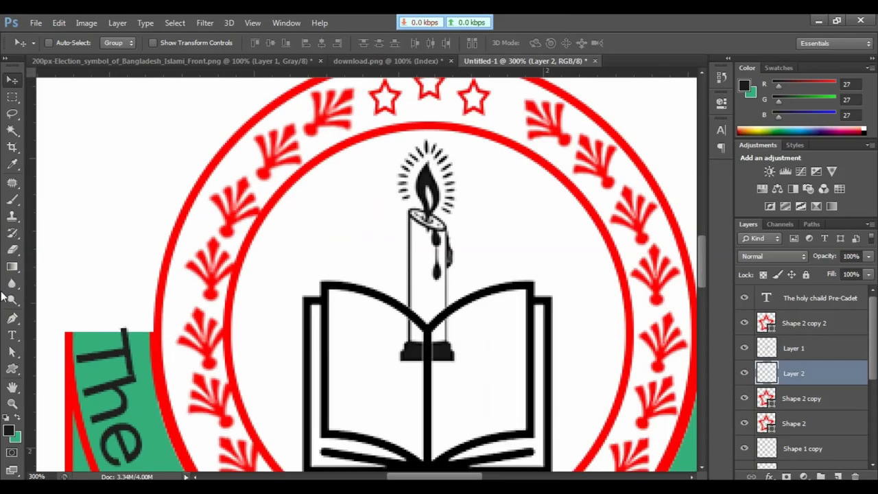
left_click(13, 252)
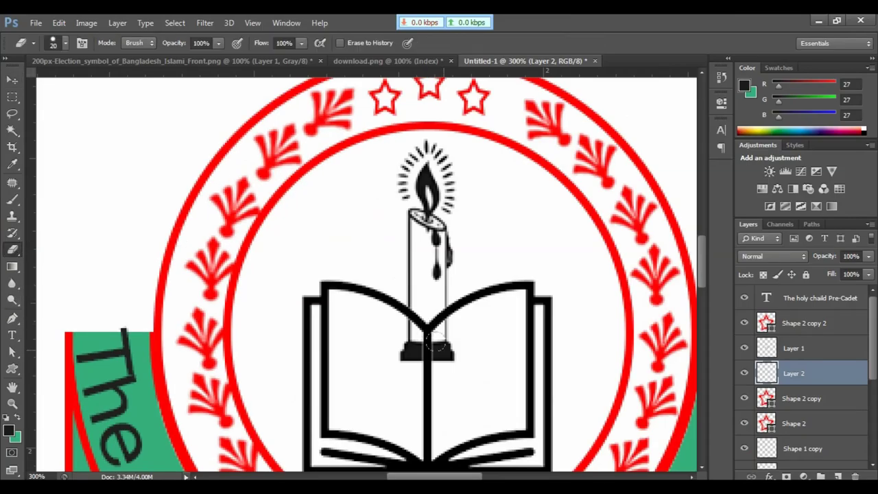
mouse_move(439, 348)
left_mouse_down()
mouse_move(423, 352)
mouse_move(447, 327)
left_mouse_up()
left_click_drag(411, 351, 392, 330)
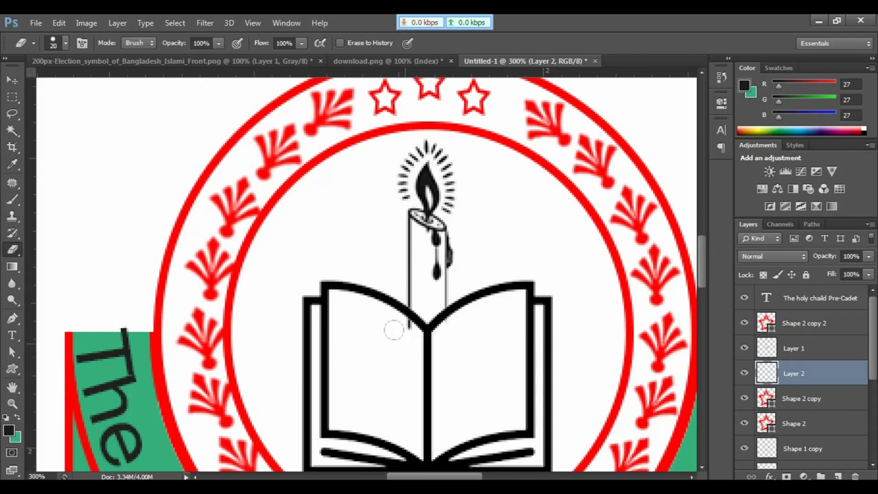
key("ctrl+minus")
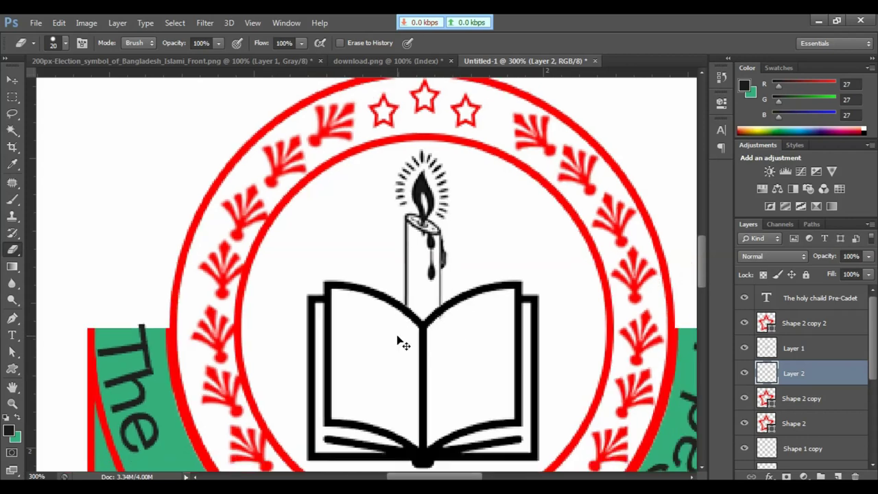
key("ctrl+minus")
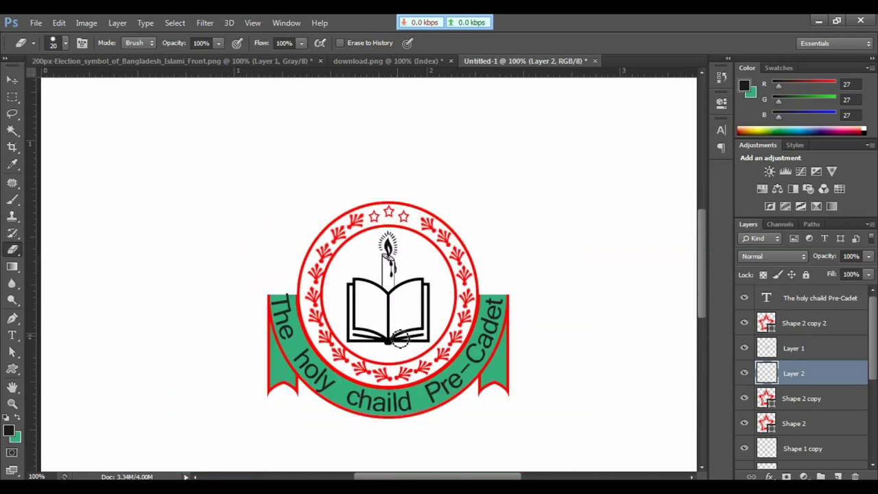